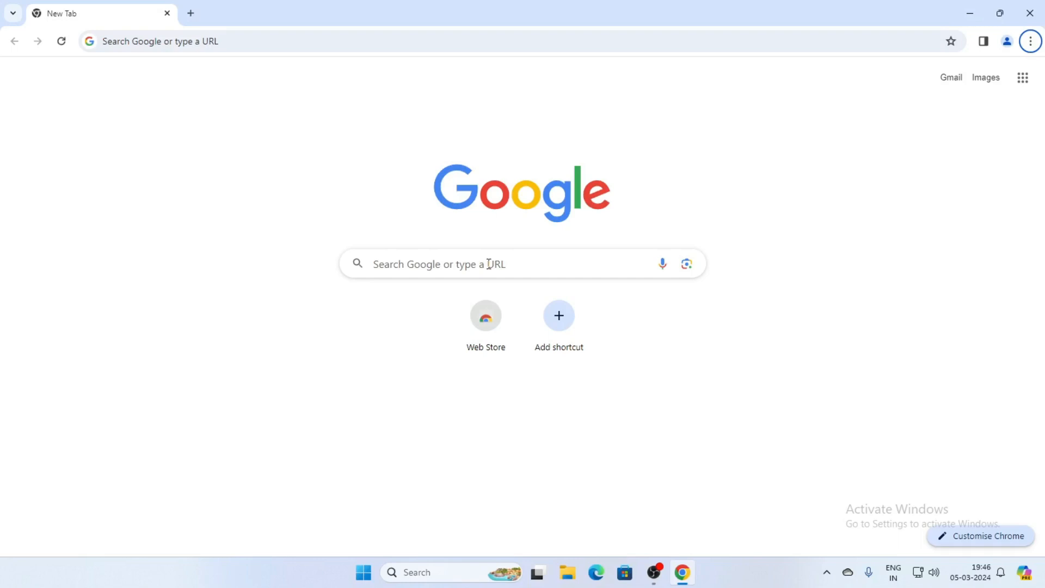
- Search Google for "sql server" and open Microsoft's SQL Server Downloads page
click(489, 264)
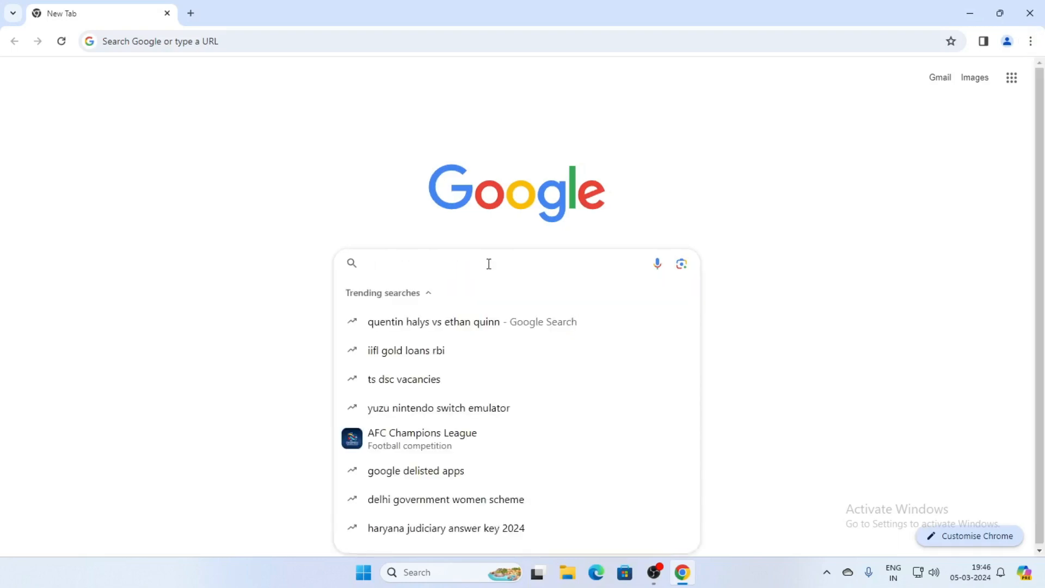
text(sql)
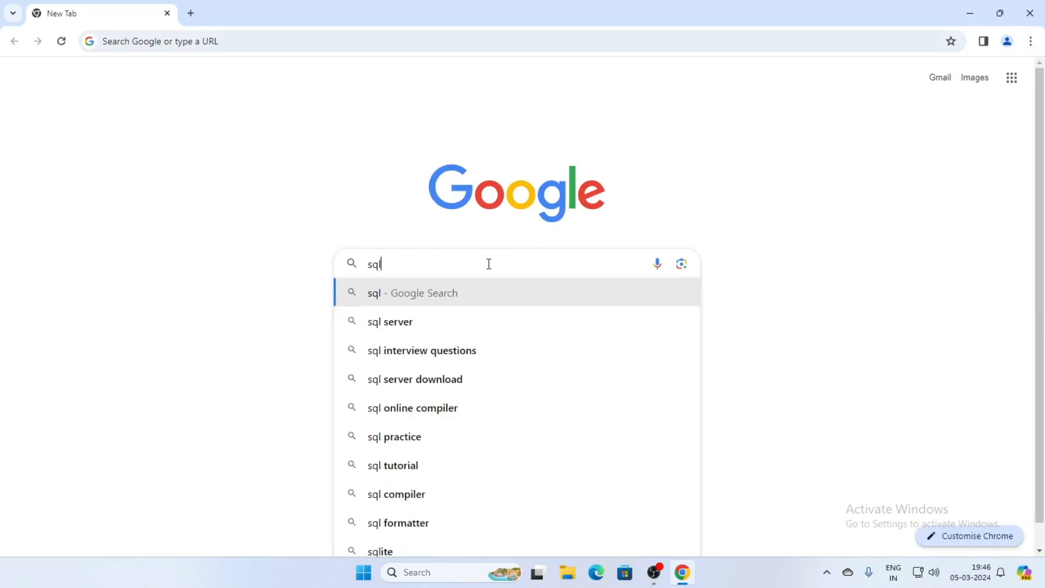
click(417, 322)
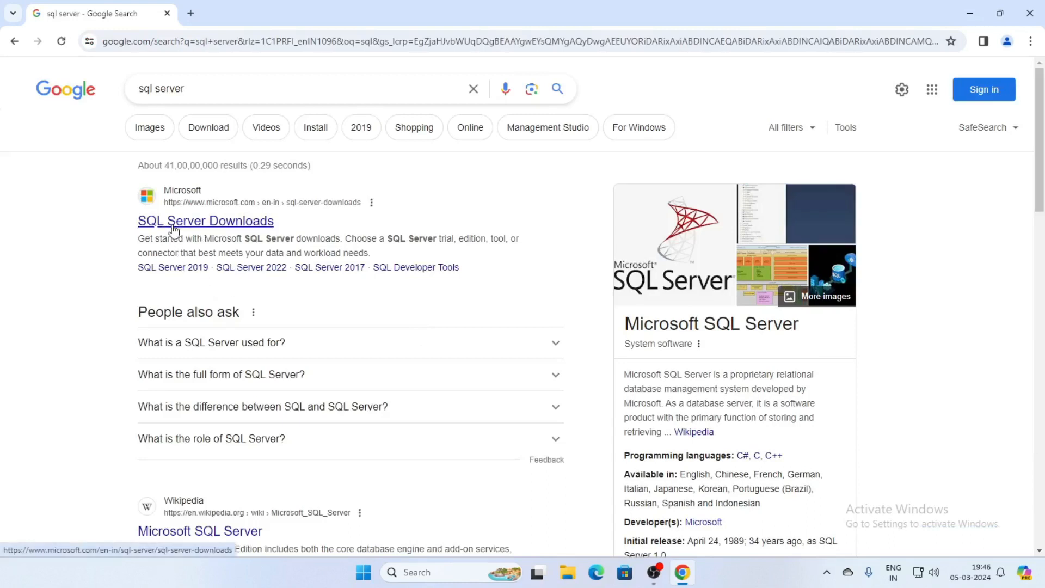
click(206, 224)
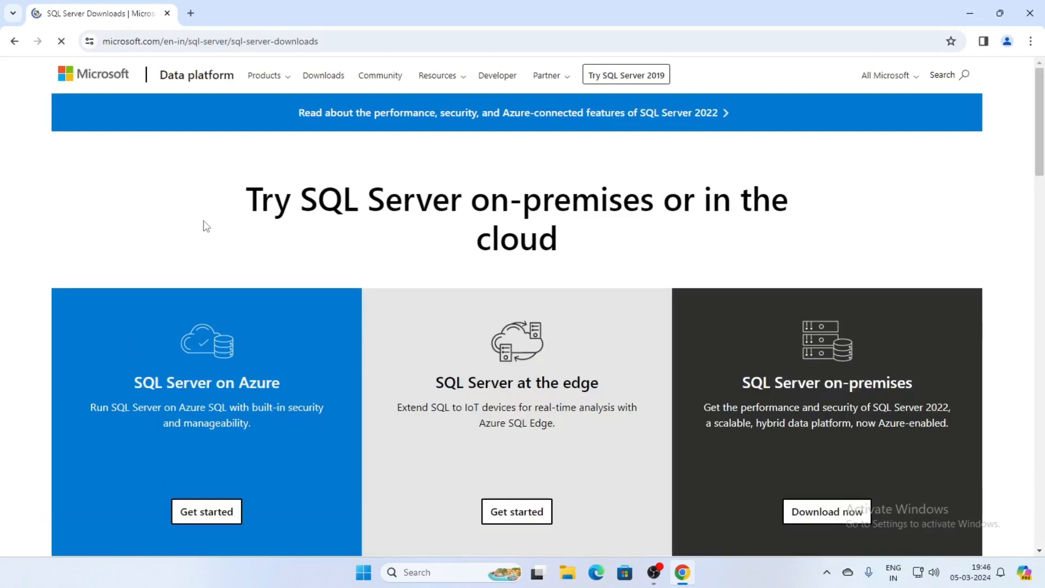
- Download the free SQL Server 2022 Express edition from the specialized editions section
key(alt)
scroll(594, 259, down, 2)
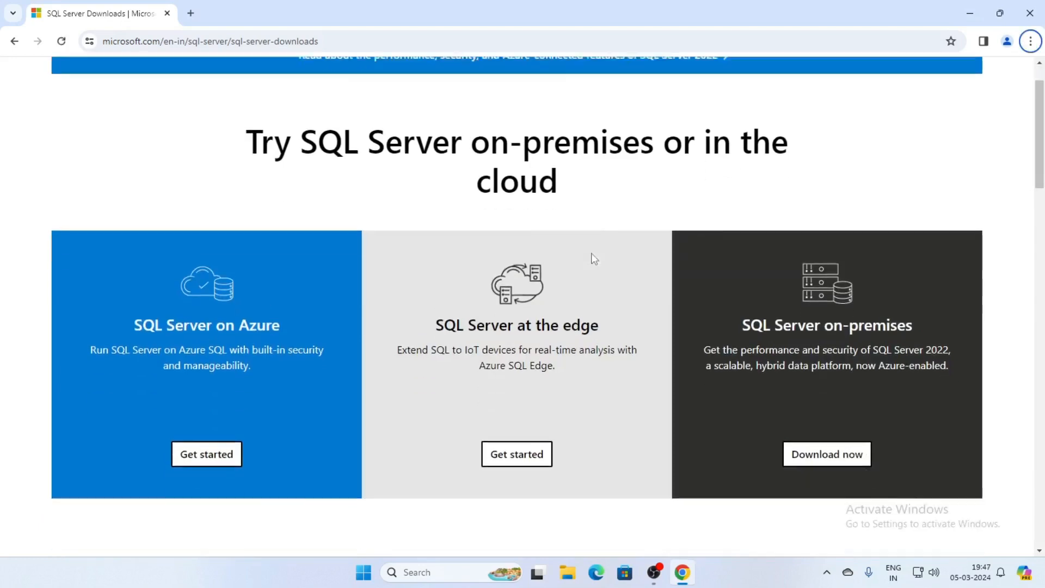
scroll(593, 259, down, 5)
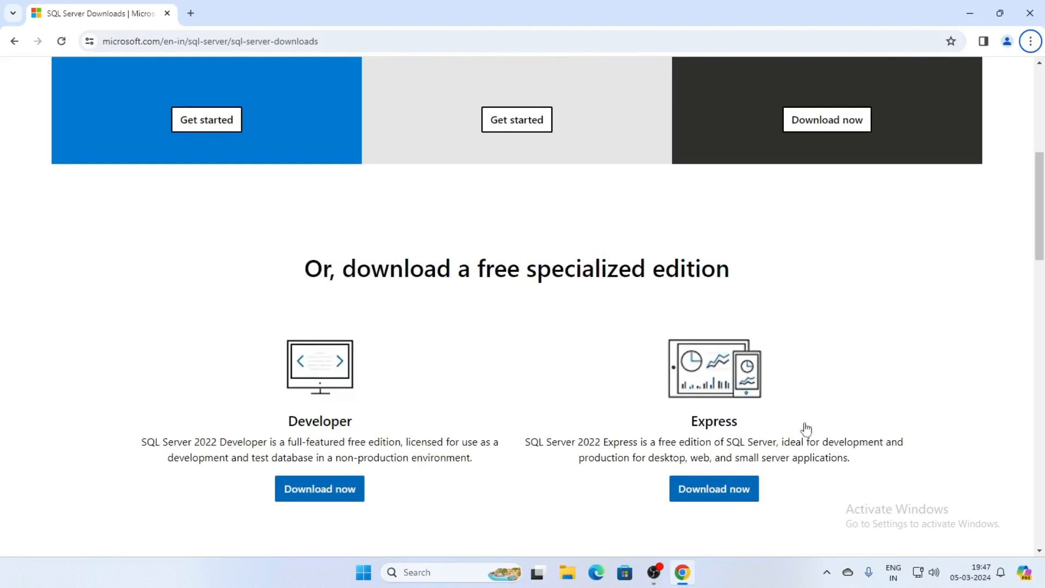
scroll(807, 428, down, 2)
scroll(805, 429, up, 1)
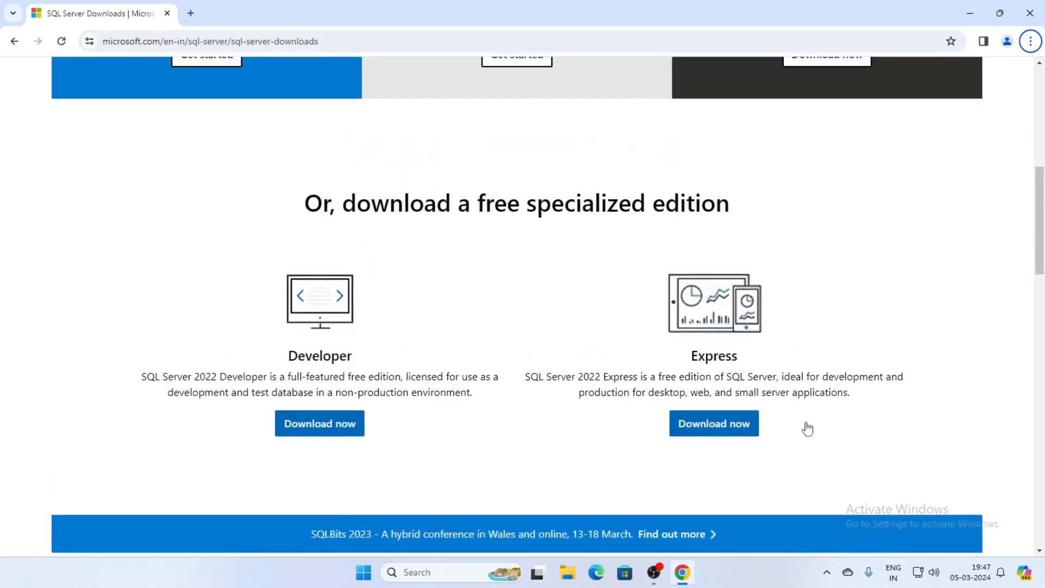
click(727, 425)
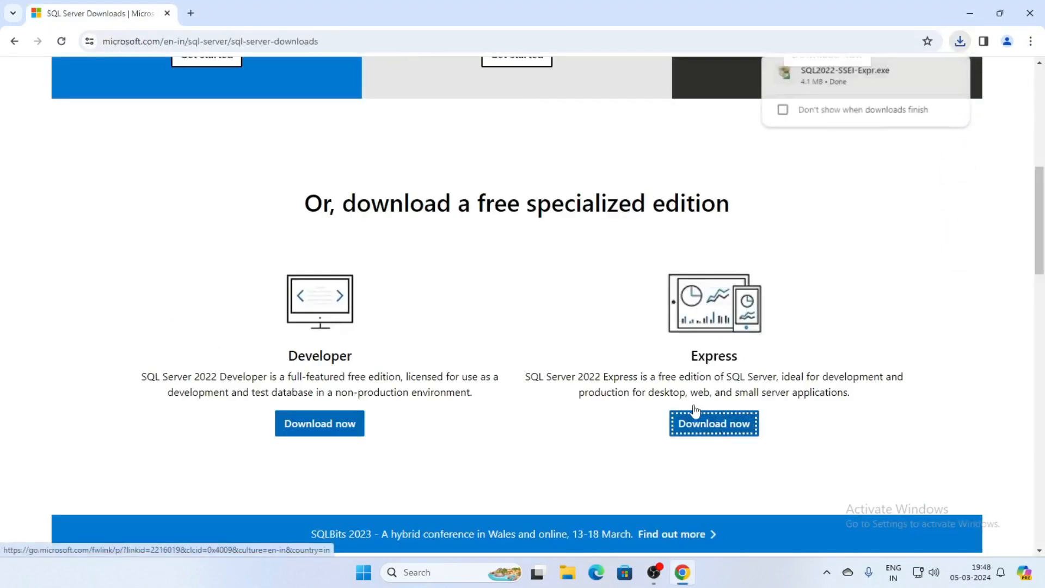
- Launch the downloaded installer SQL2022-SSEI-Expr.exe and minimize the browser window
click(960, 41)
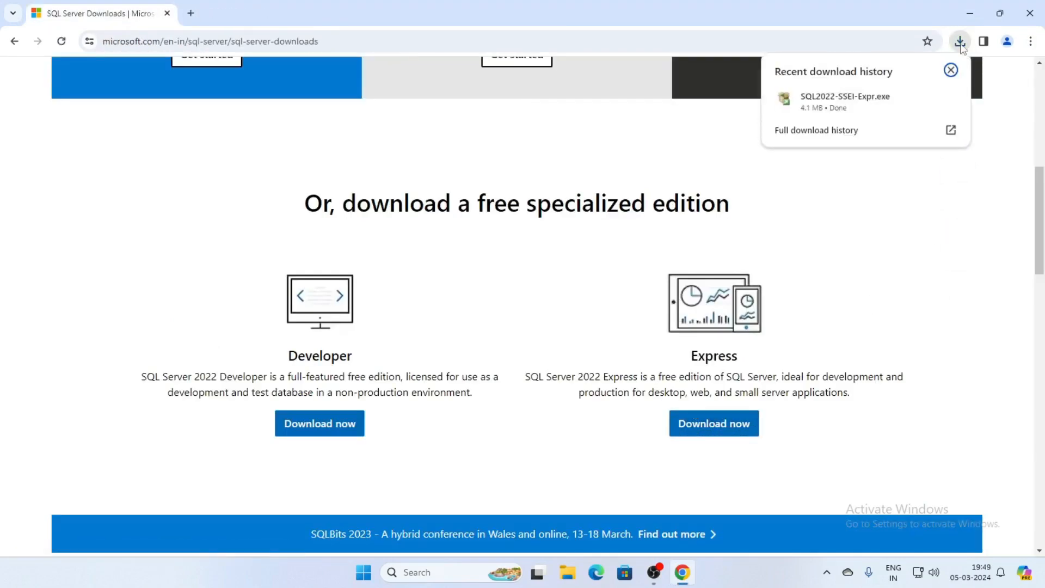
click(816, 99)
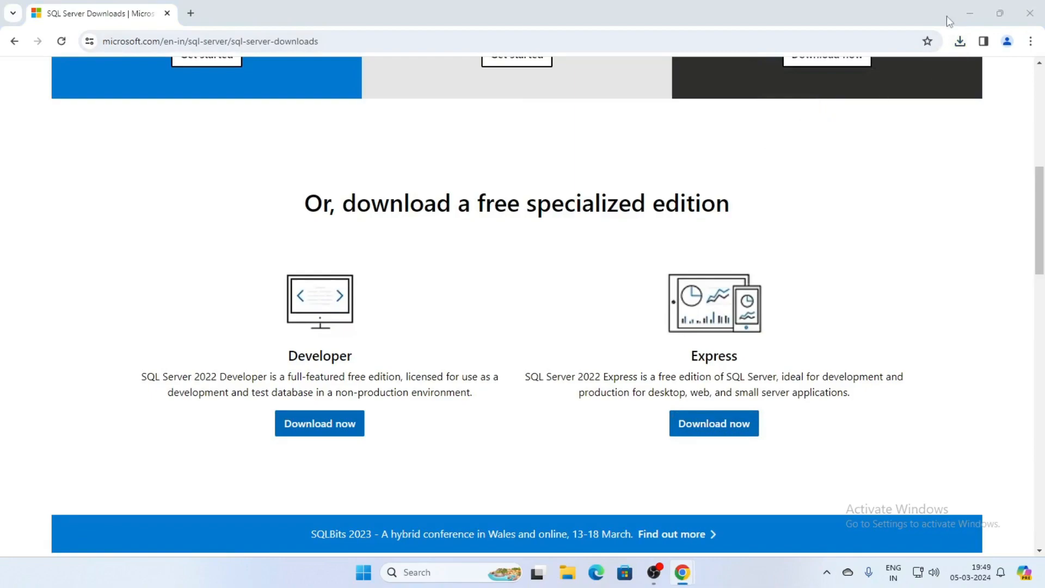
click(970, 17)
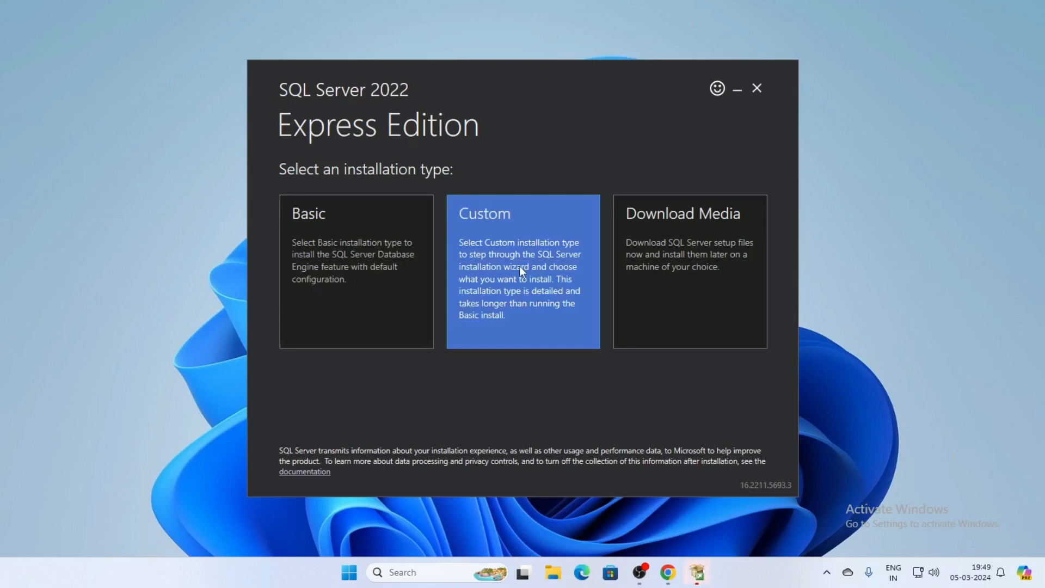
- Install SQL Server 2022 Express with the Basic type, accepting the license terms and the default install location
click(341, 253)
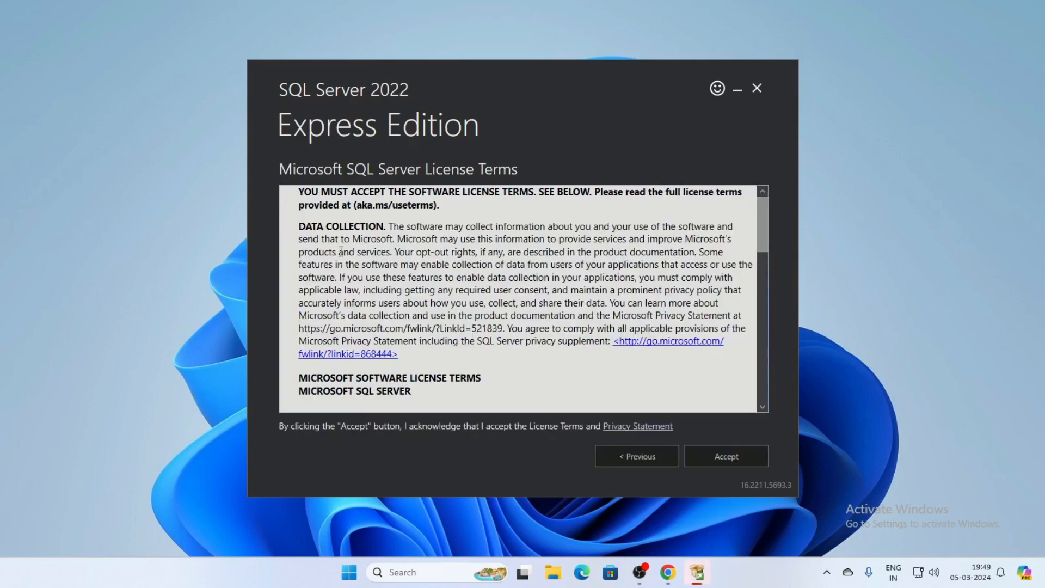
click(736, 462)
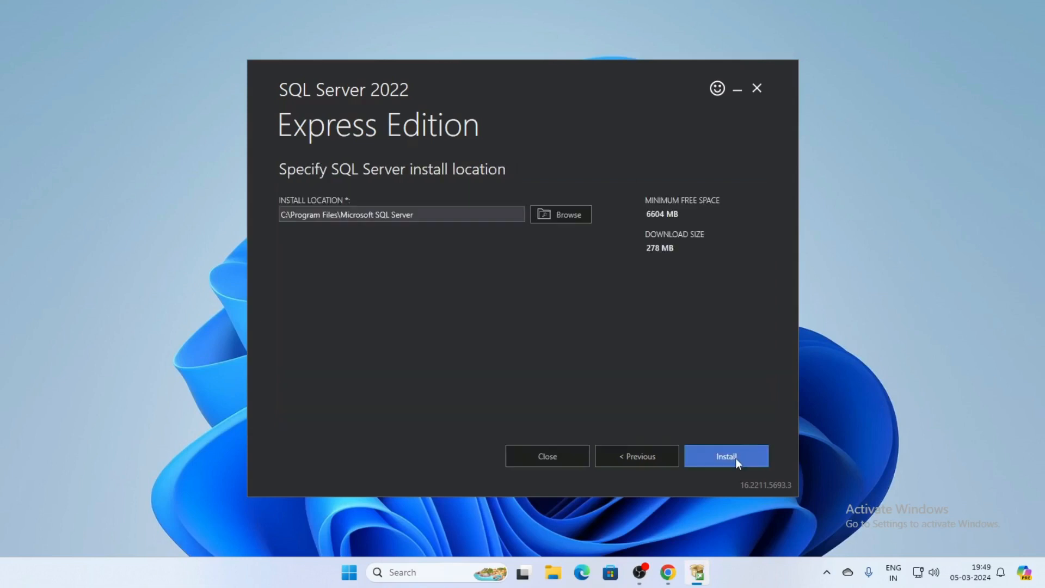
click(729, 462)
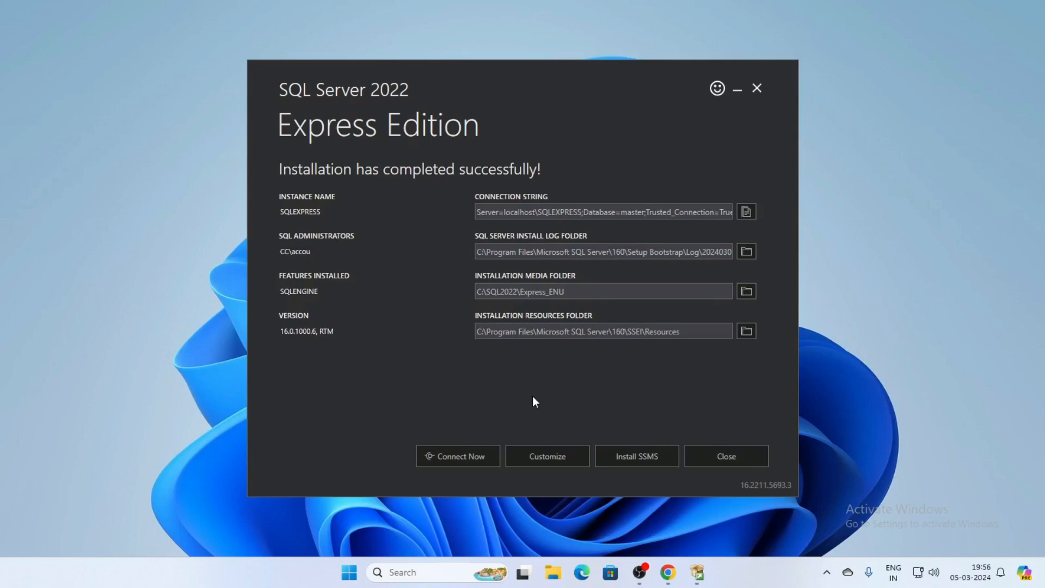
- Start customizing the installation without Microsoft Update checks and choose to perform a new installation of SQL Server 2022
click(563, 460)
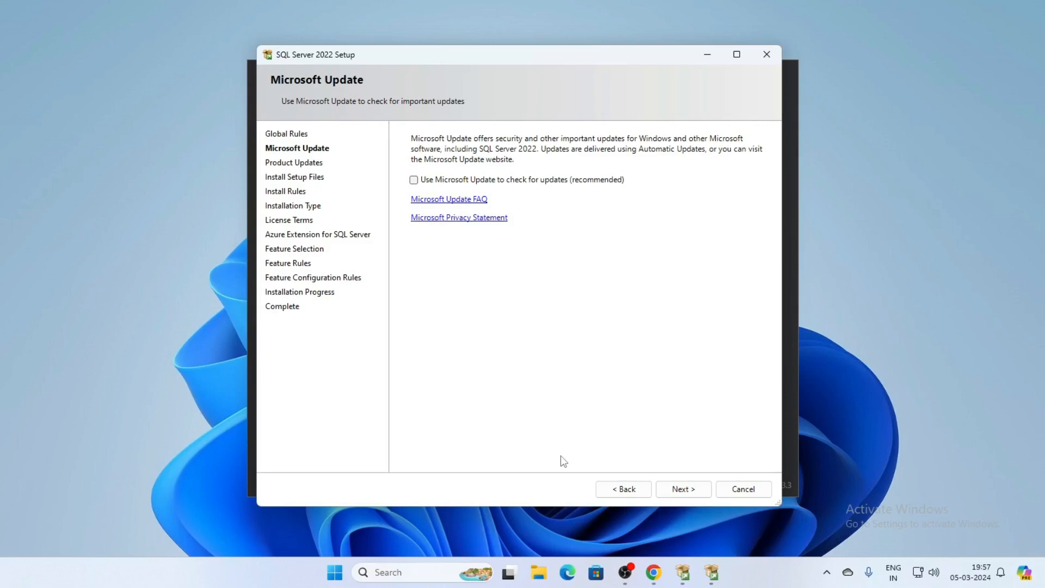
click(692, 489)
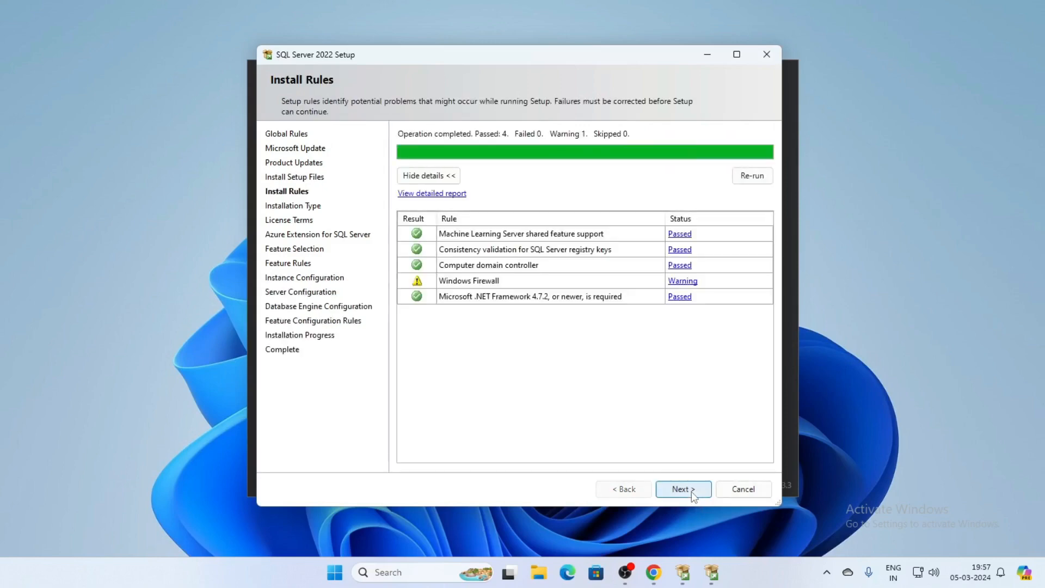
click(691, 490)
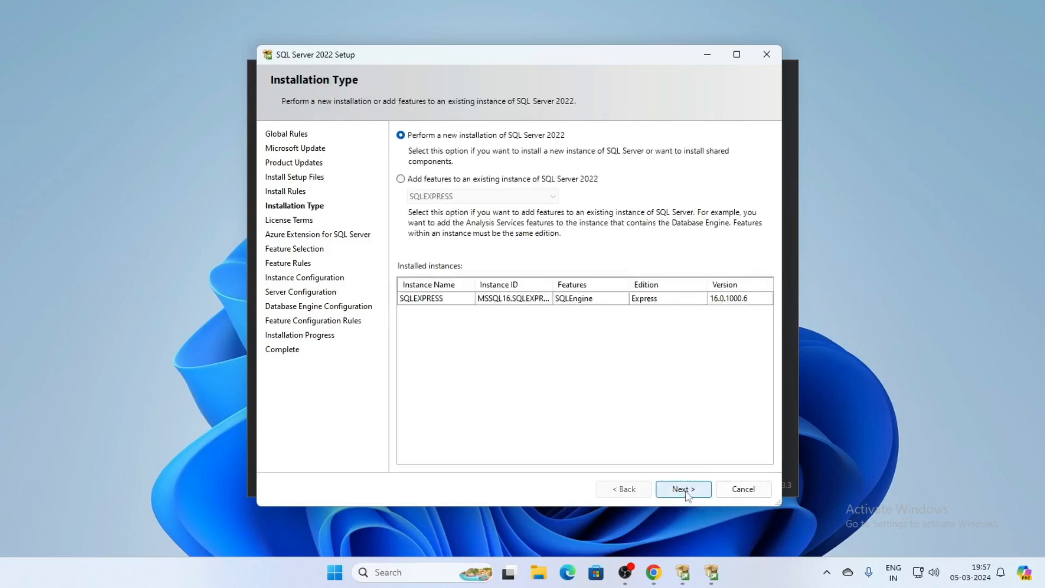
click(685, 490)
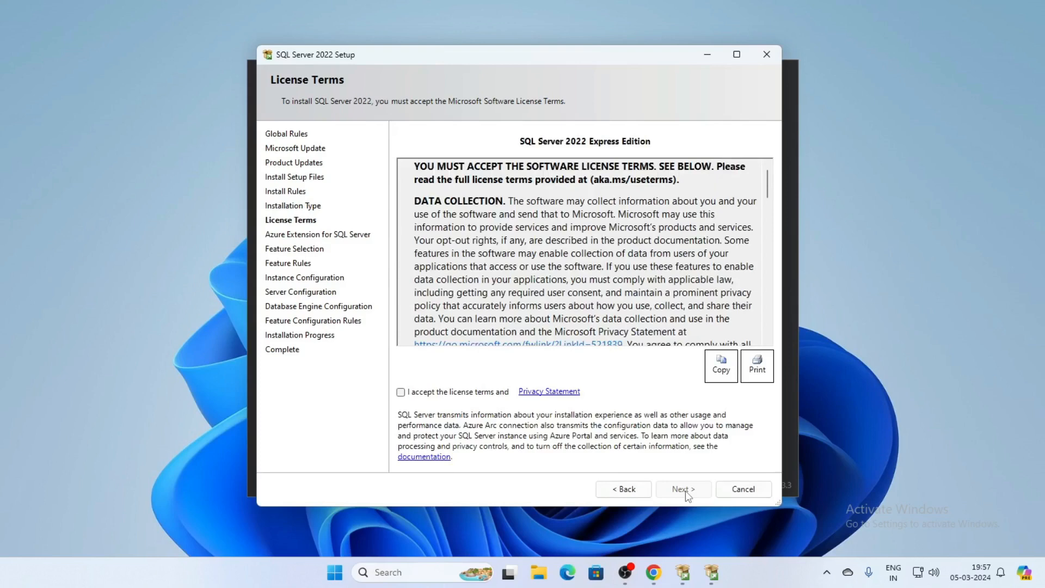
- Accept the setup license terms and exclude the Azure Extension for SQL Server
click(401, 392)
click(689, 493)
click(690, 492)
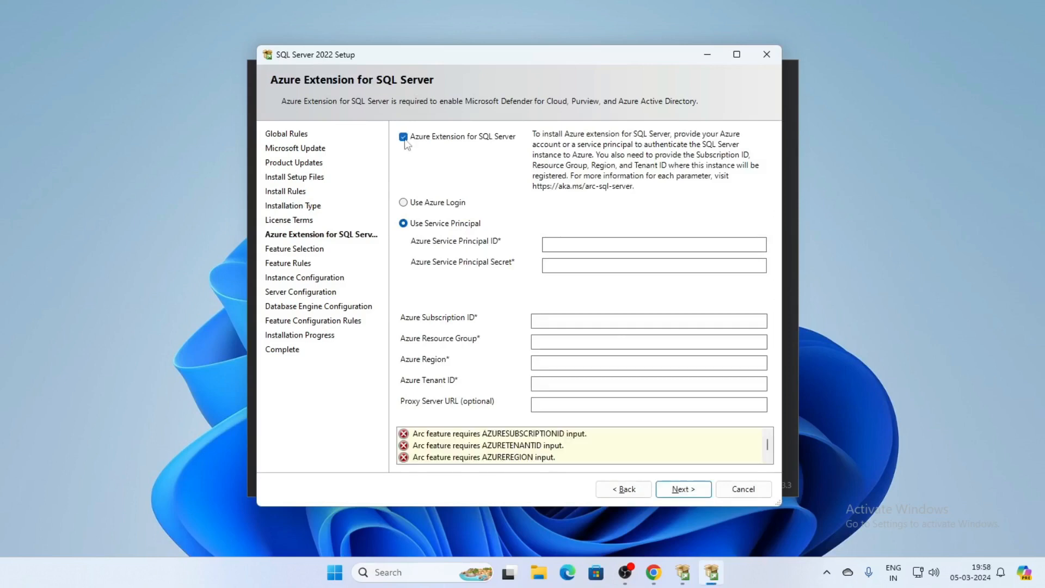
click(403, 137)
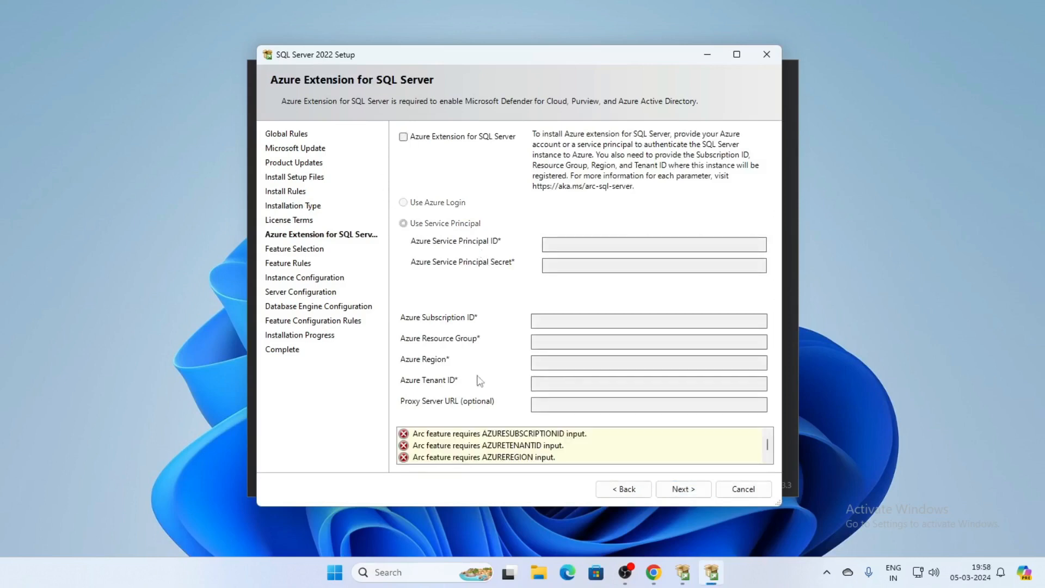
click(690, 492)
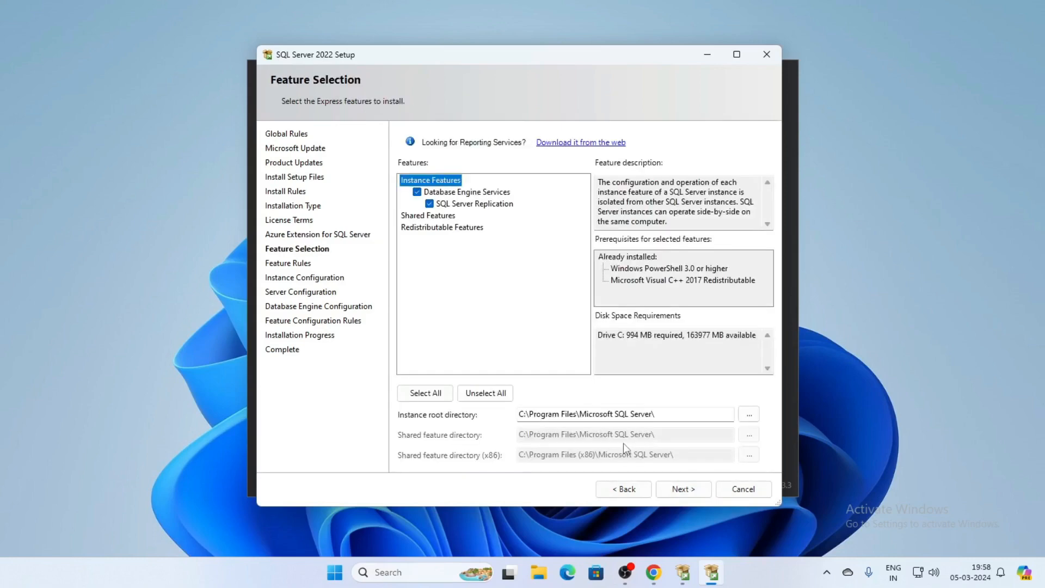
- Select all Express features and configure the new installation as the default instance
click(436, 396)
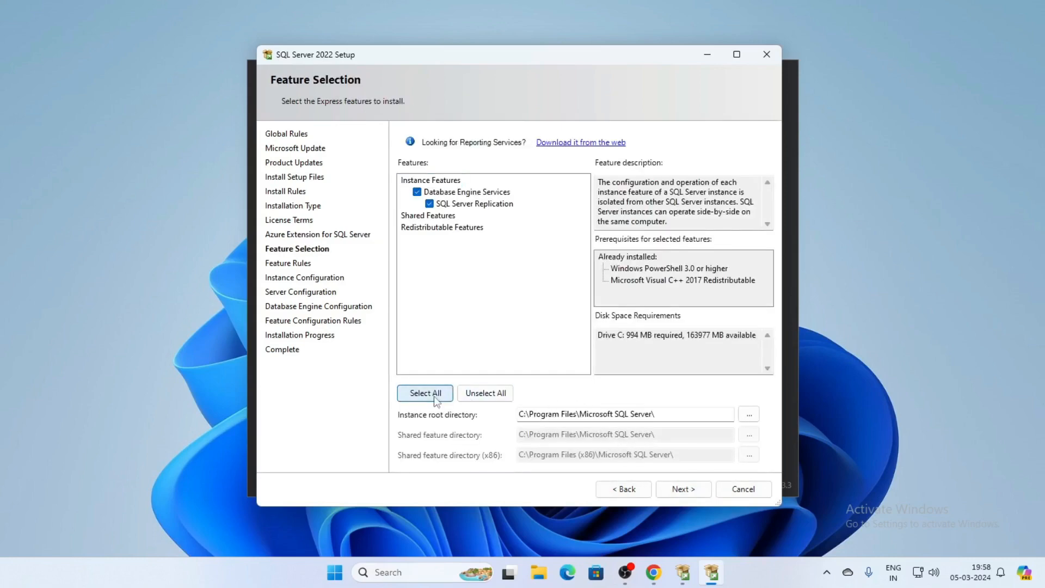
click(686, 489)
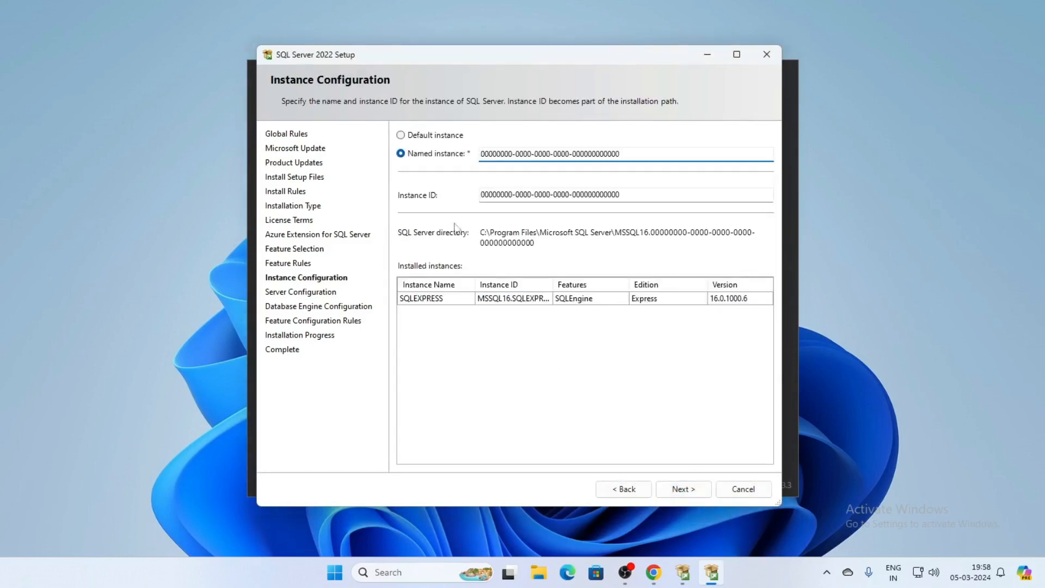
click(403, 136)
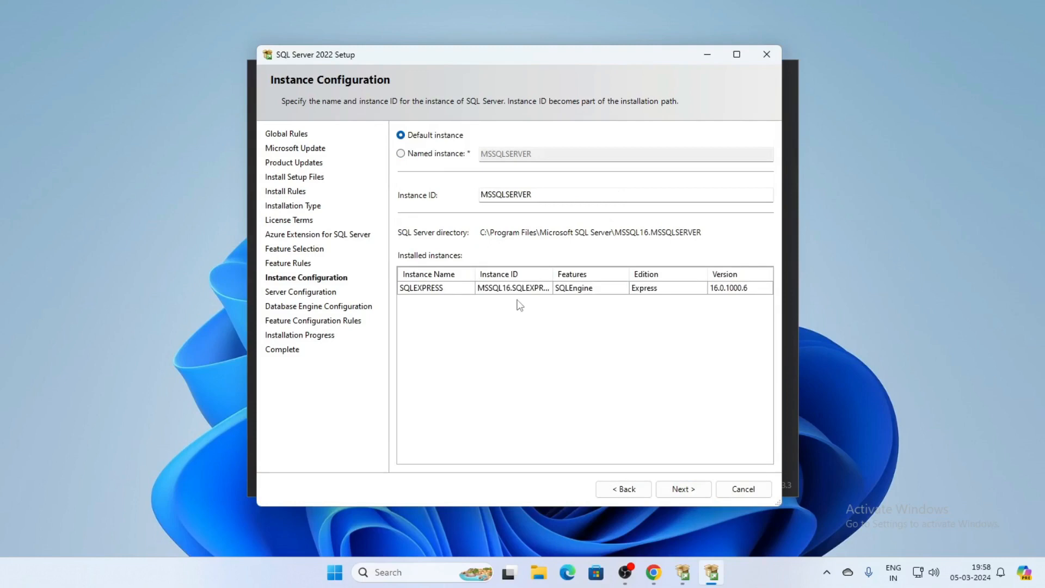
click(685, 491)
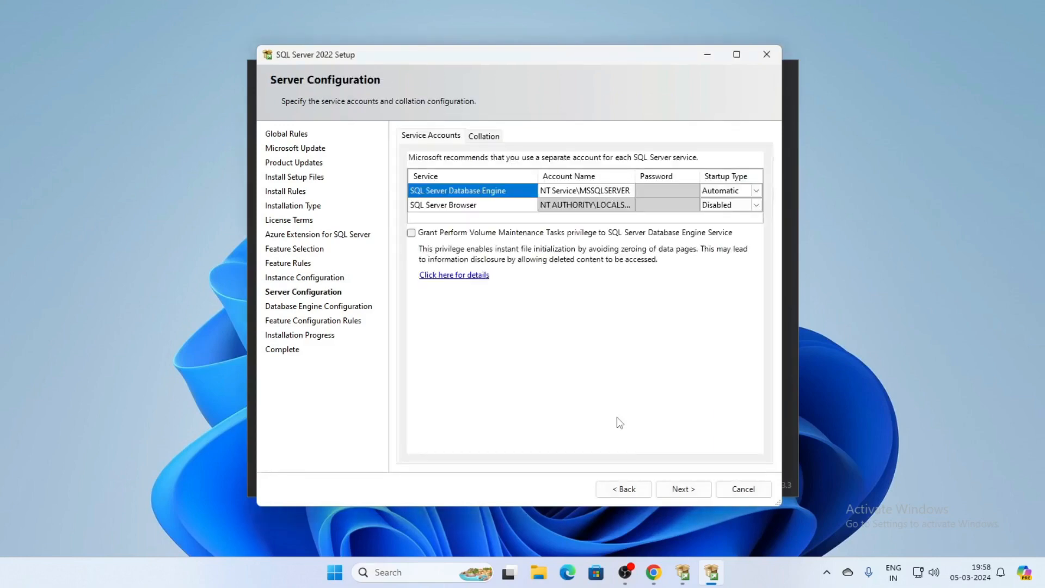
- Keep the default service accounts, set Mixed Mode authentication with an sa password and the current user as administrator, and complete the setup
click(690, 492)
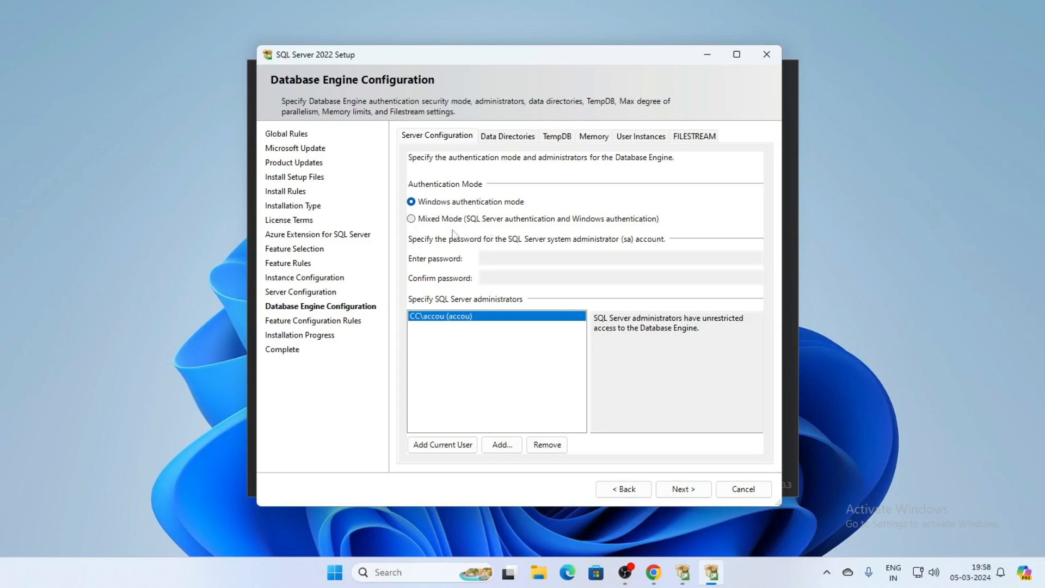
click(411, 219)
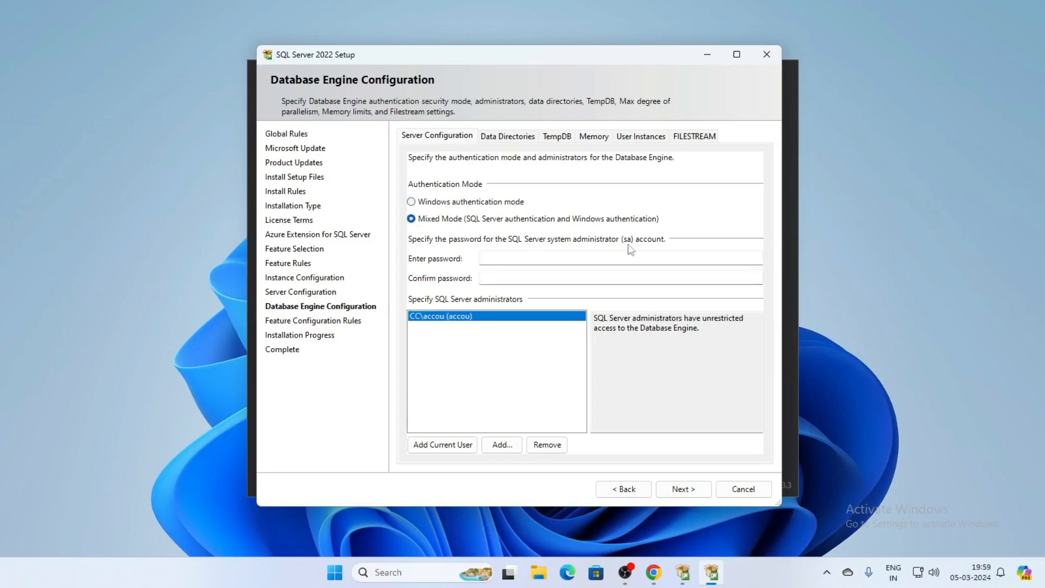
click(534, 260)
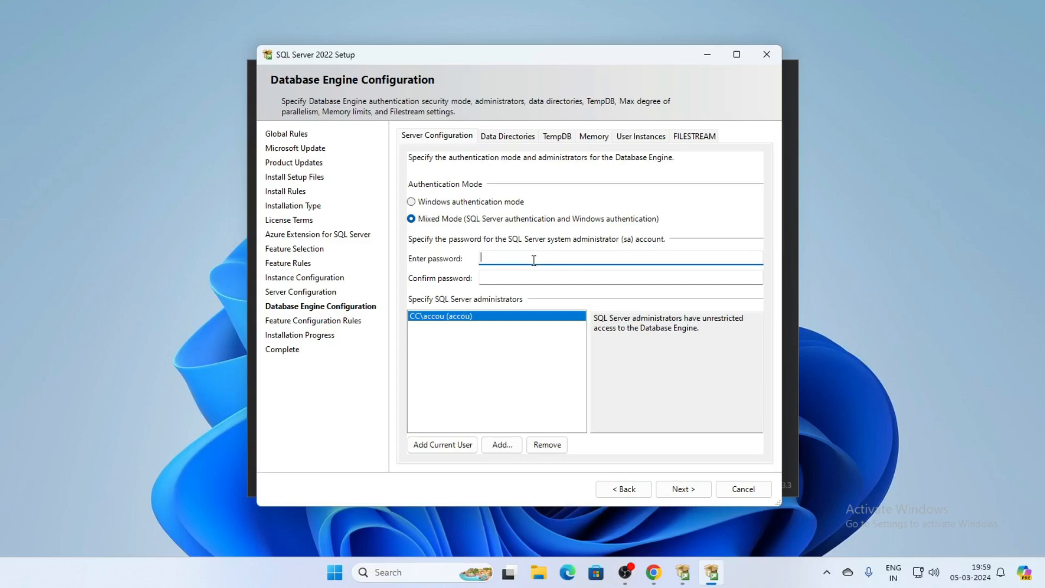
text(••••••••••)
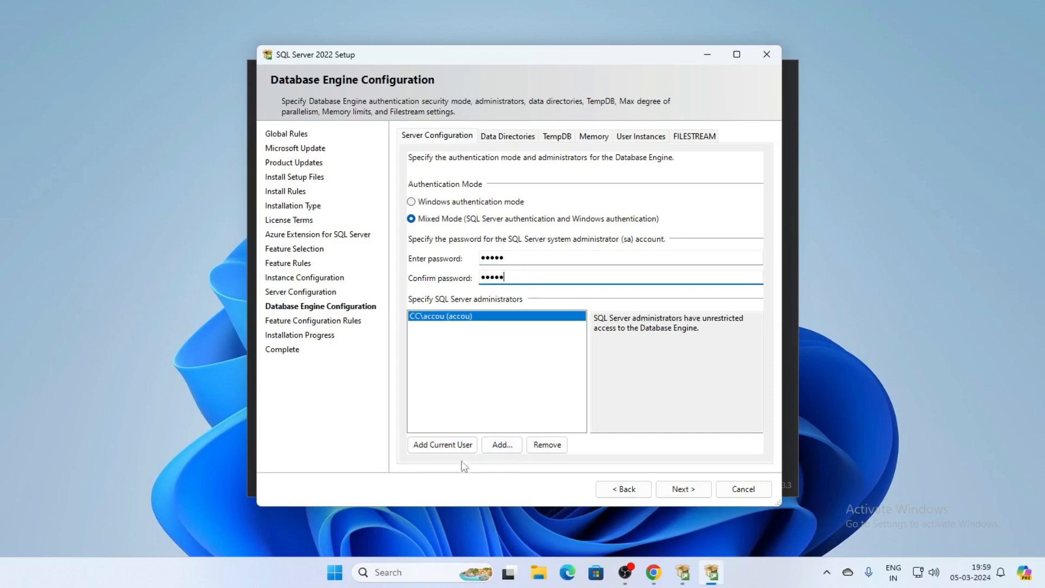
click(446, 445)
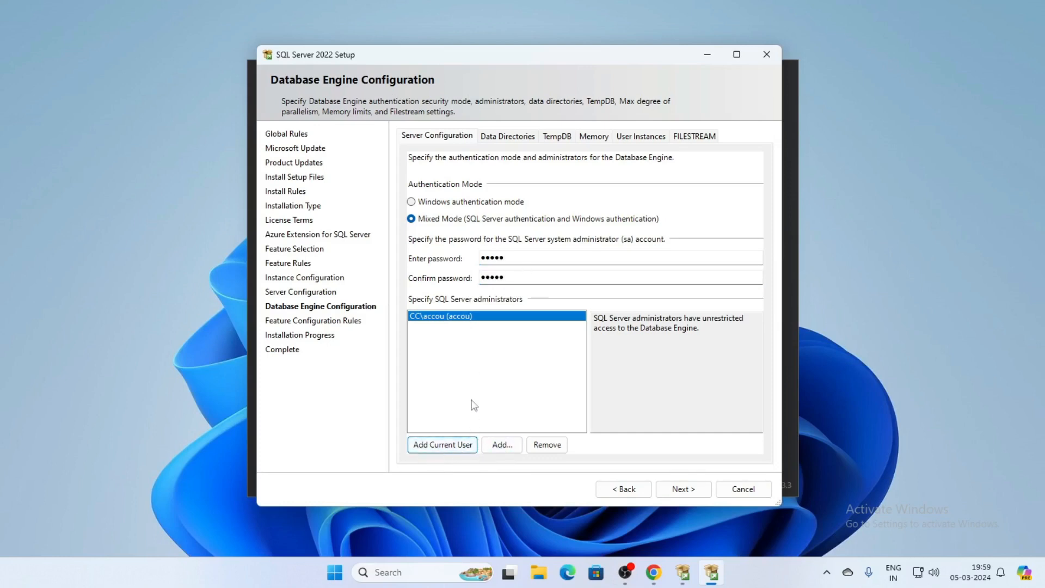
click(686, 491)
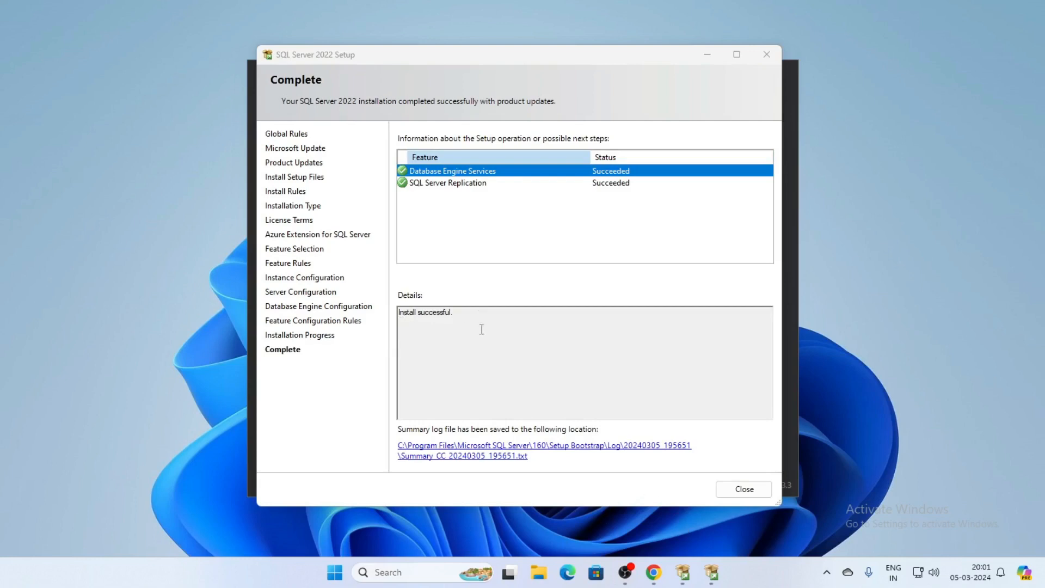
click(749, 491)
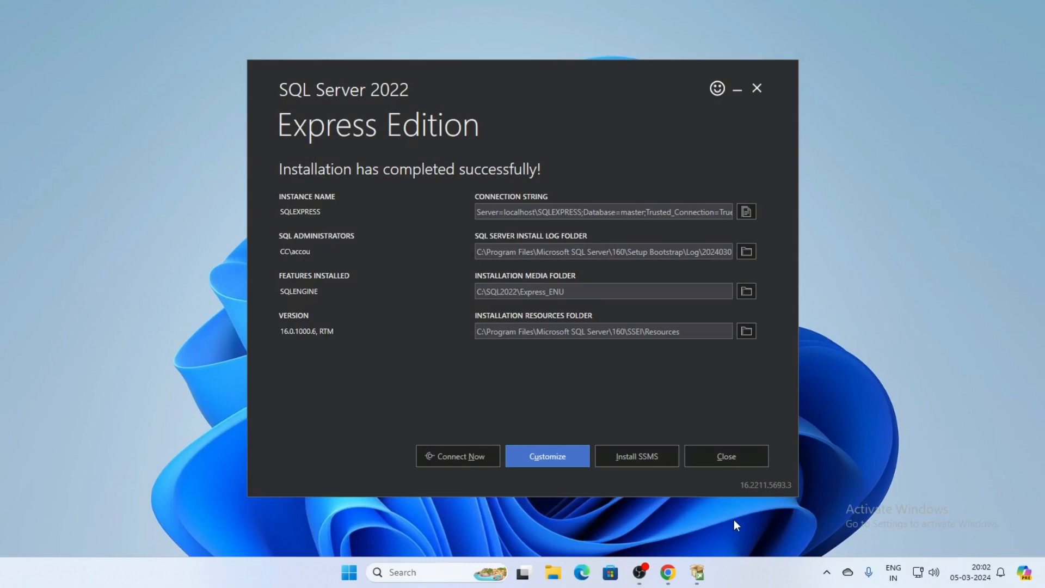
- Open the SSMS download page from the SQL Server installer and save the SSMS 19.3 setup file SSMS-Setup-ENU to Downloads
click(625, 456)
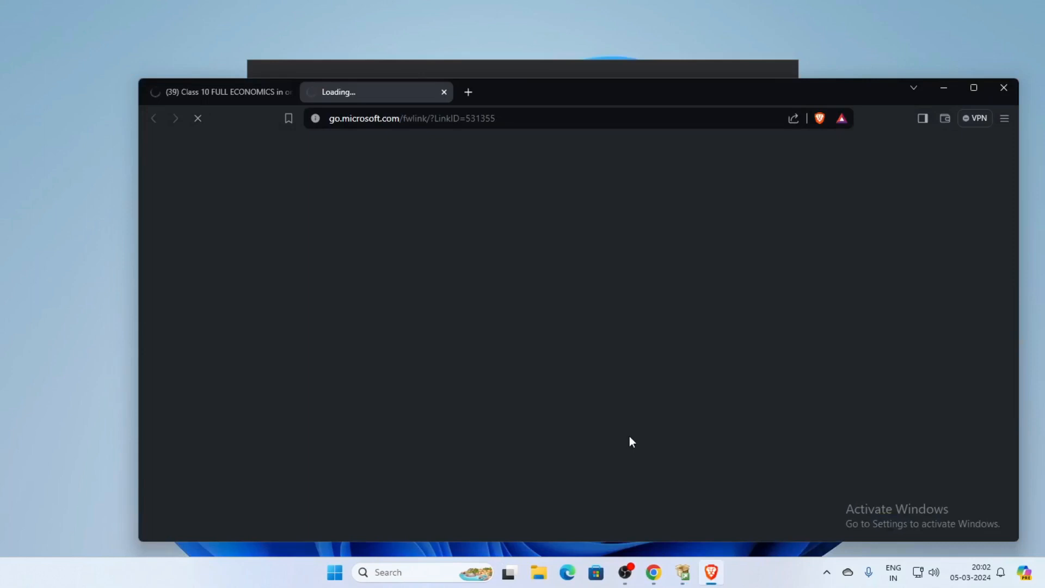
click(974, 87)
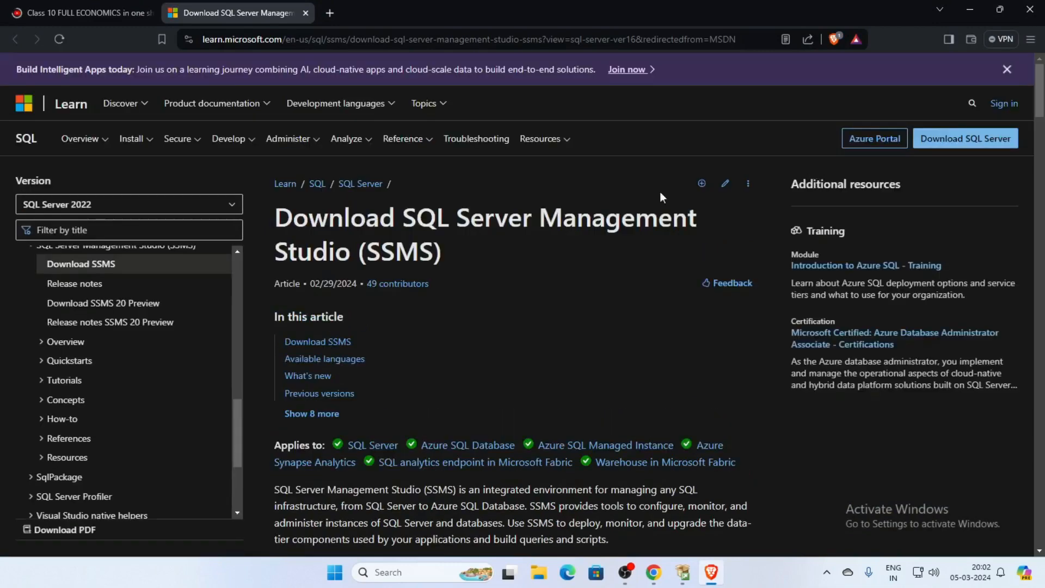
scroll(620, 262, down, 2)
scroll(619, 262, down, 4)
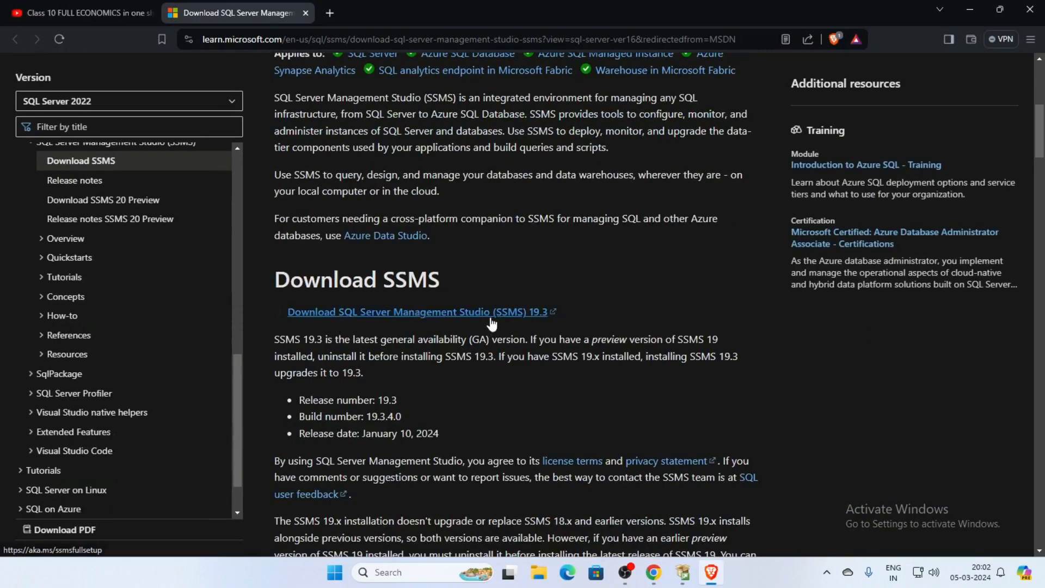
click(434, 313)
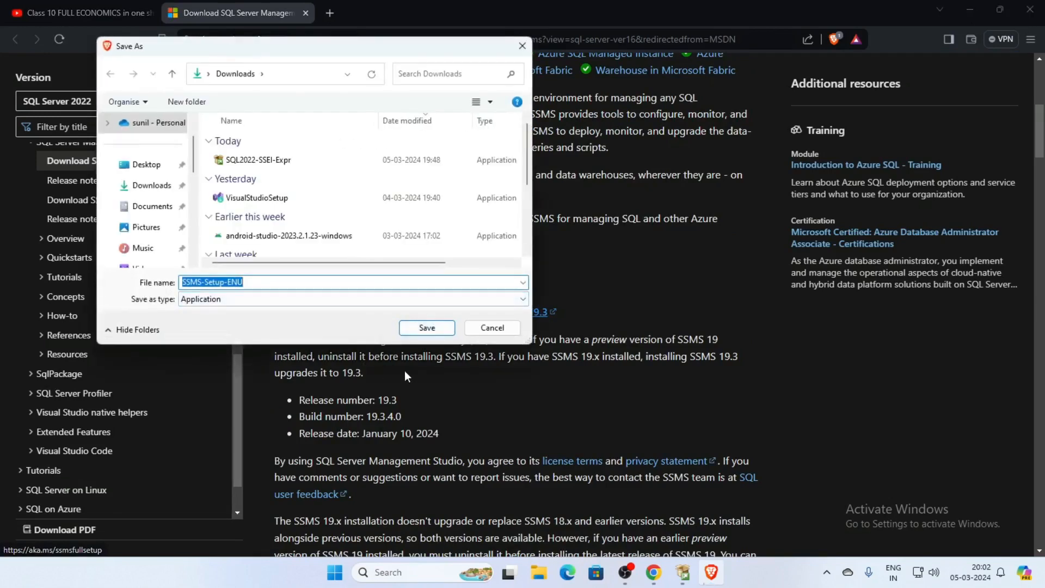
click(427, 328)
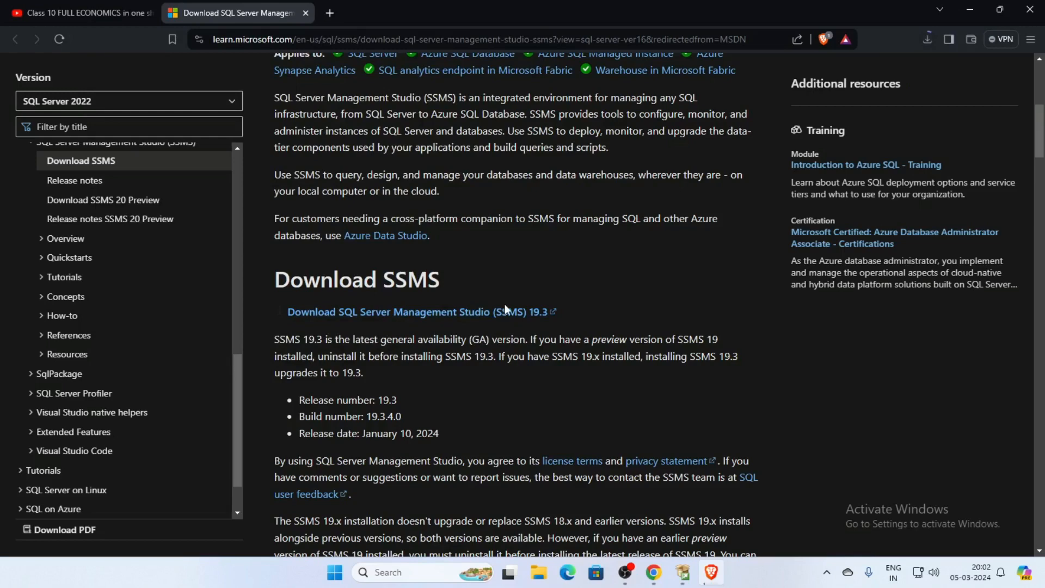
click(930, 43)
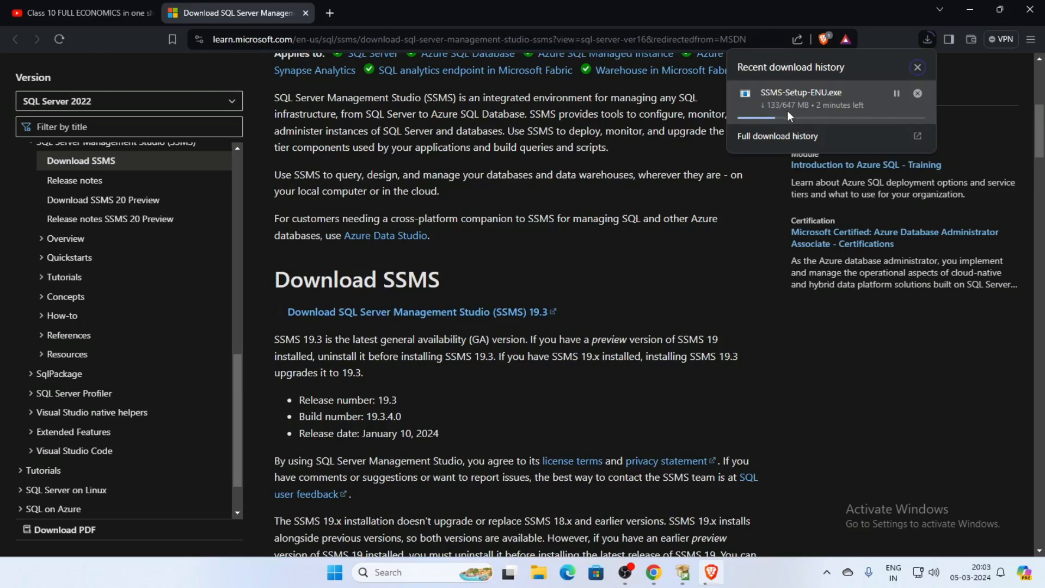
key(alt)
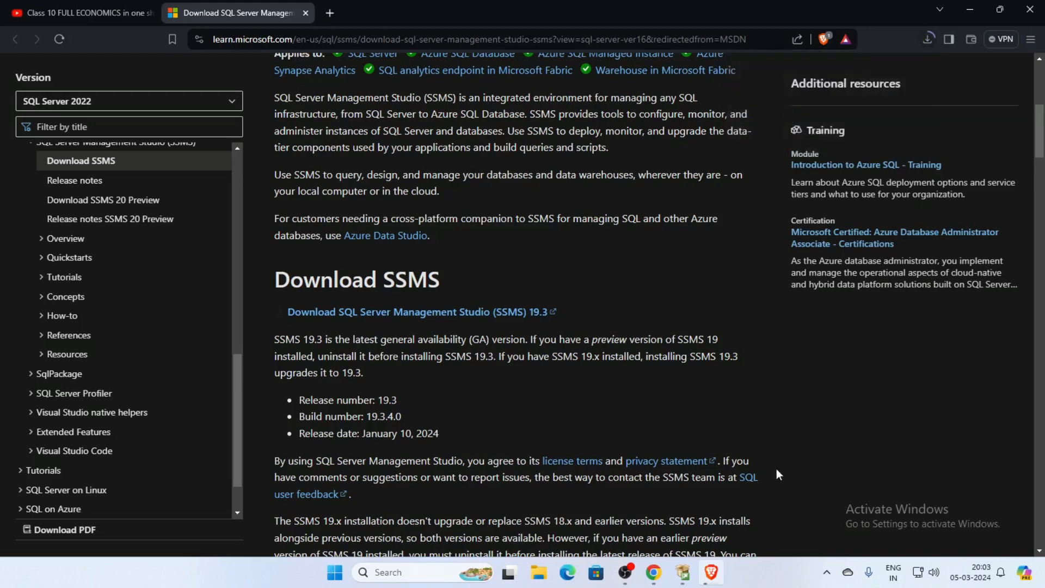
click(766, 579)
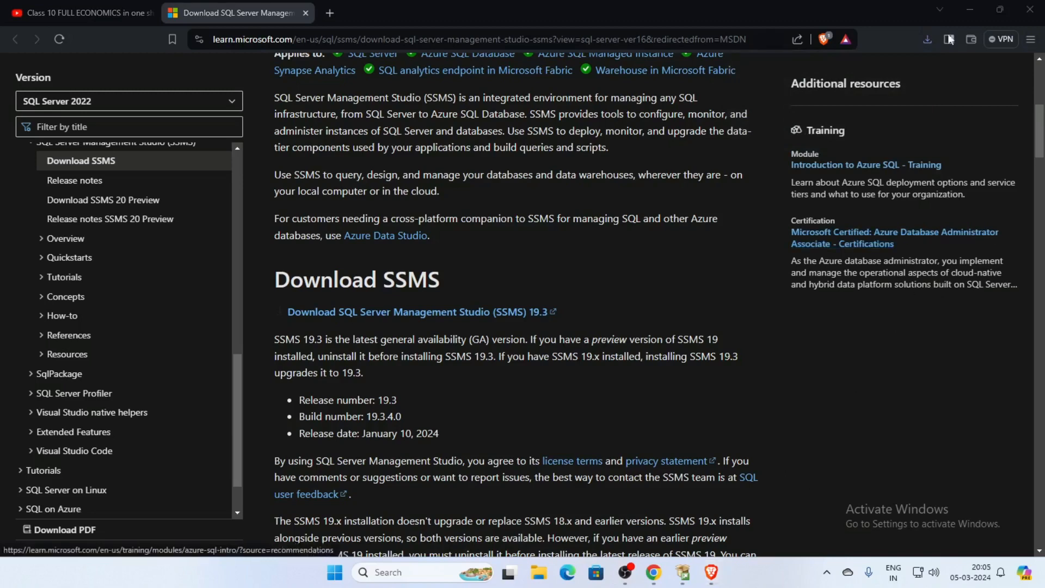
- Run the downloaded SSMS-Setup-ENU.exe, install Management Studio 19.3 in the default location, and close its setup
click(928, 41)
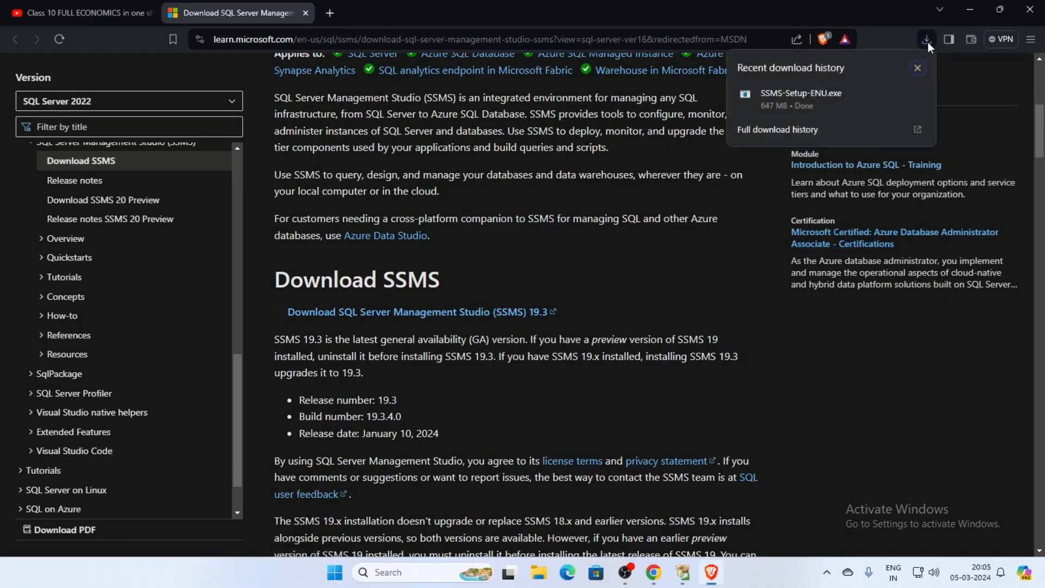
click(793, 100)
click(965, 14)
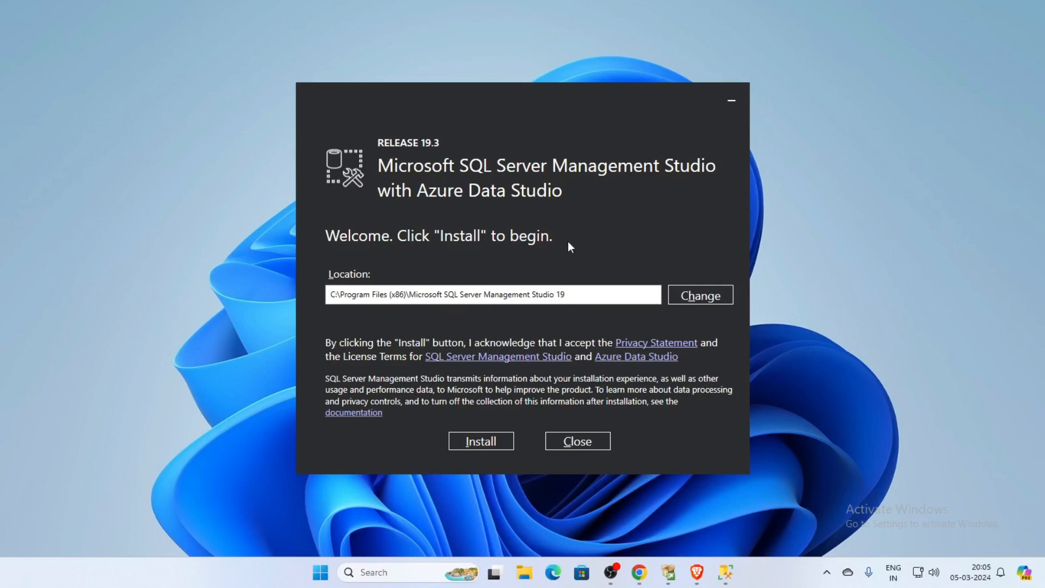
click(491, 441)
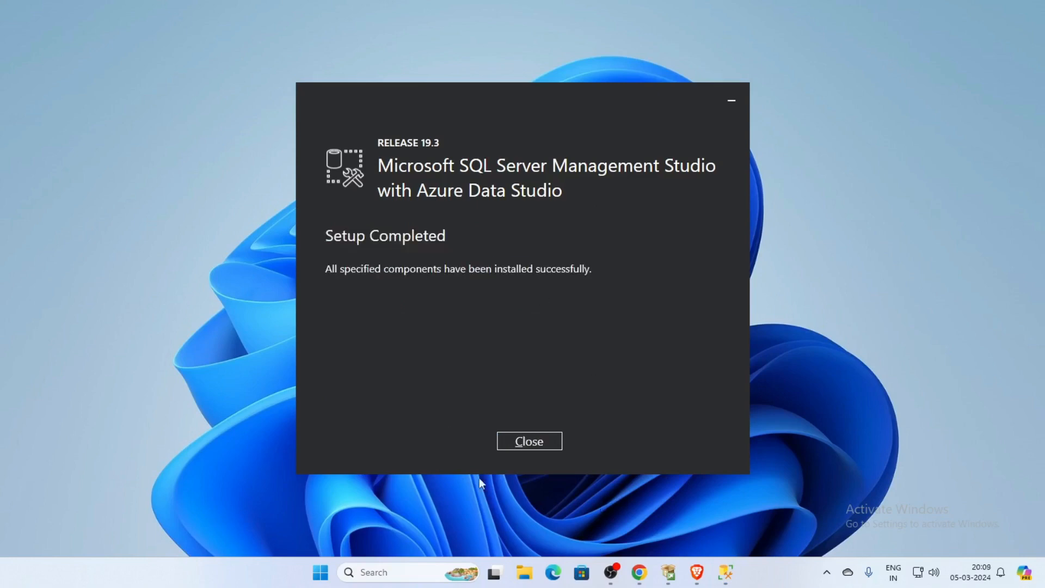
click(529, 444)
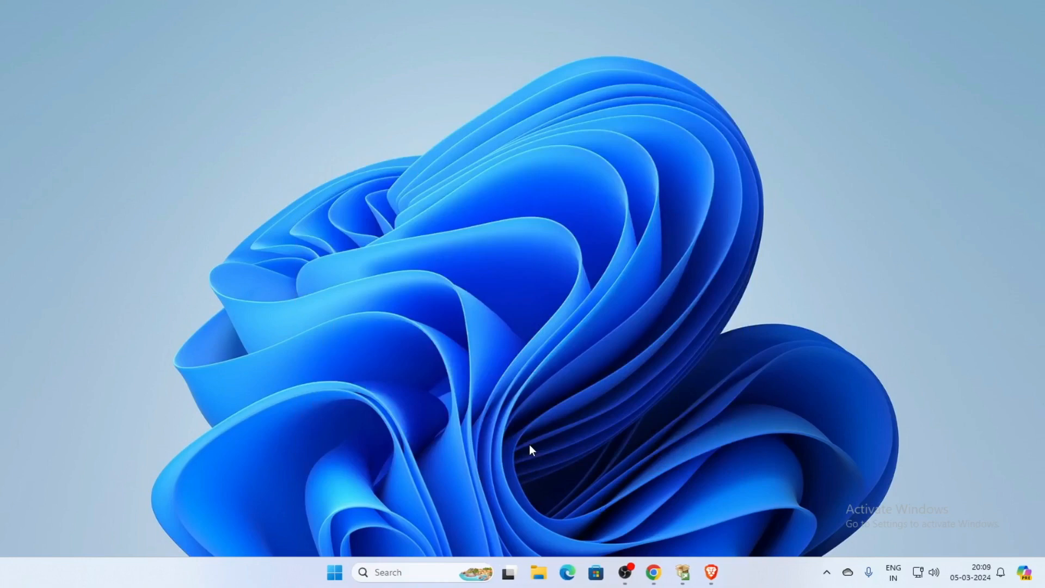
- Return to the SQL Server 2022 installer, test the connection to the new instance with SQLCMD, and exit the installer
click(682, 576)
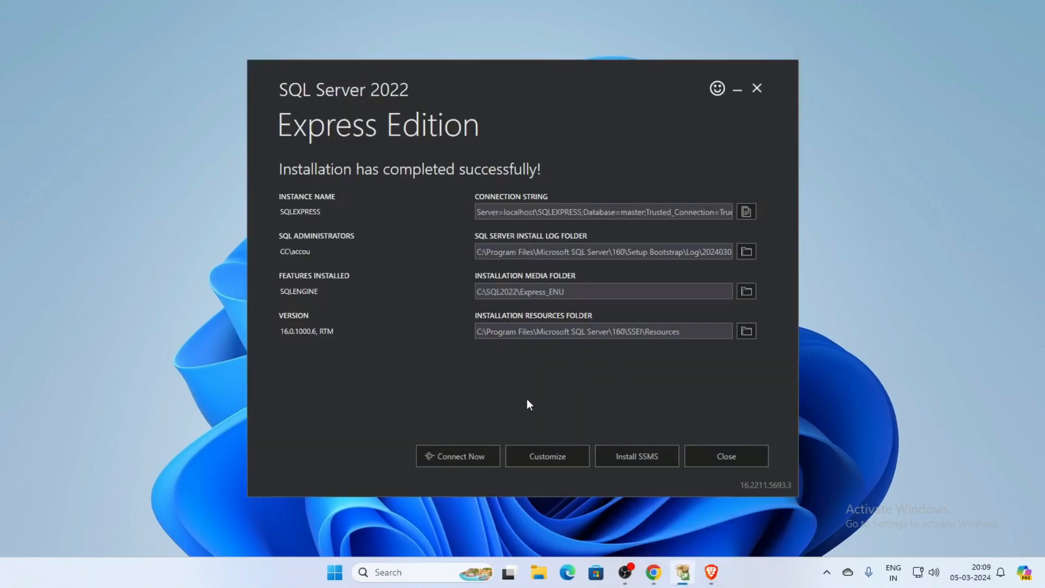
click(480, 456)
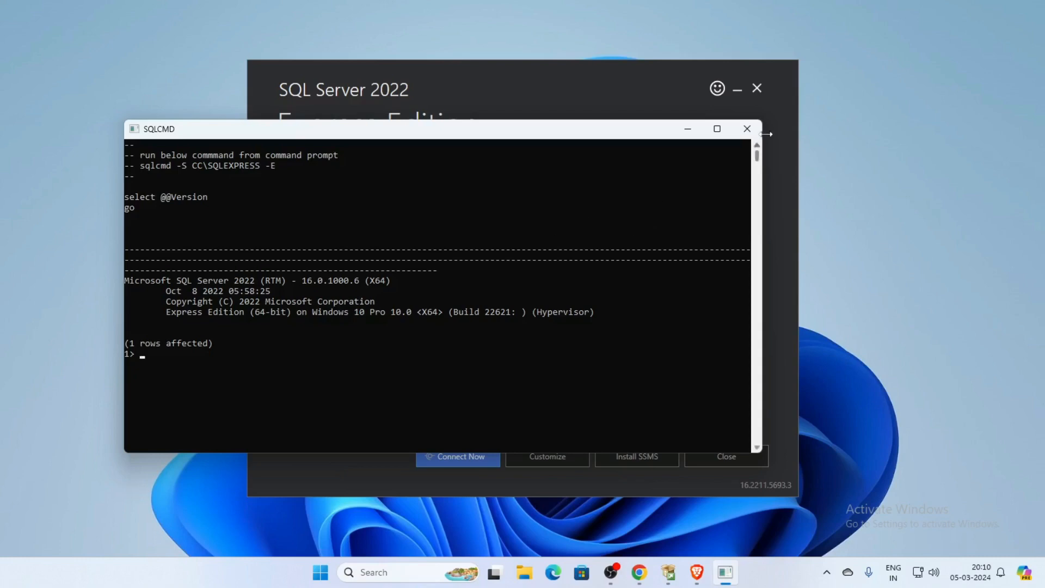
click(748, 129)
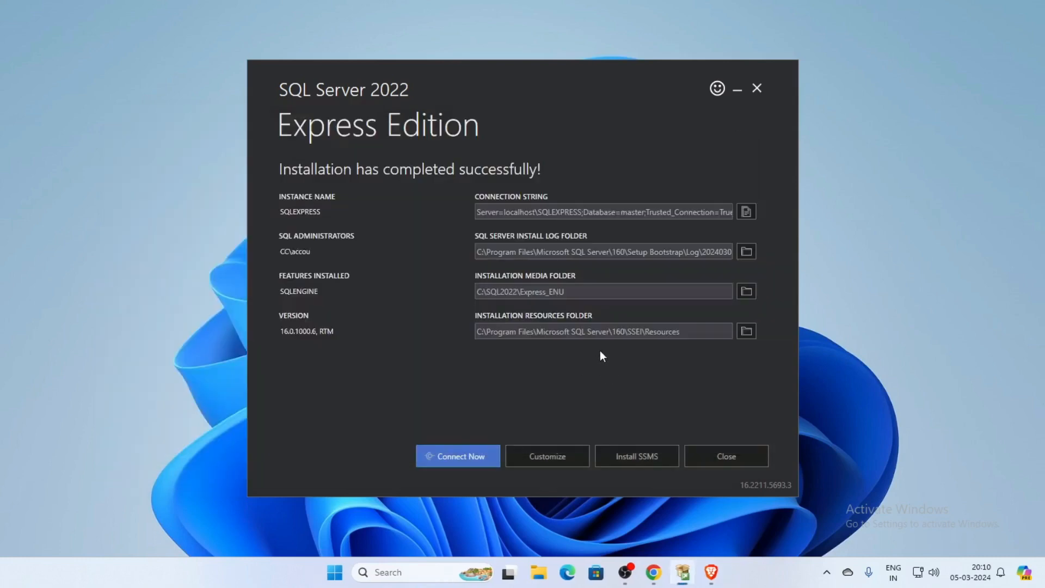
click(727, 458)
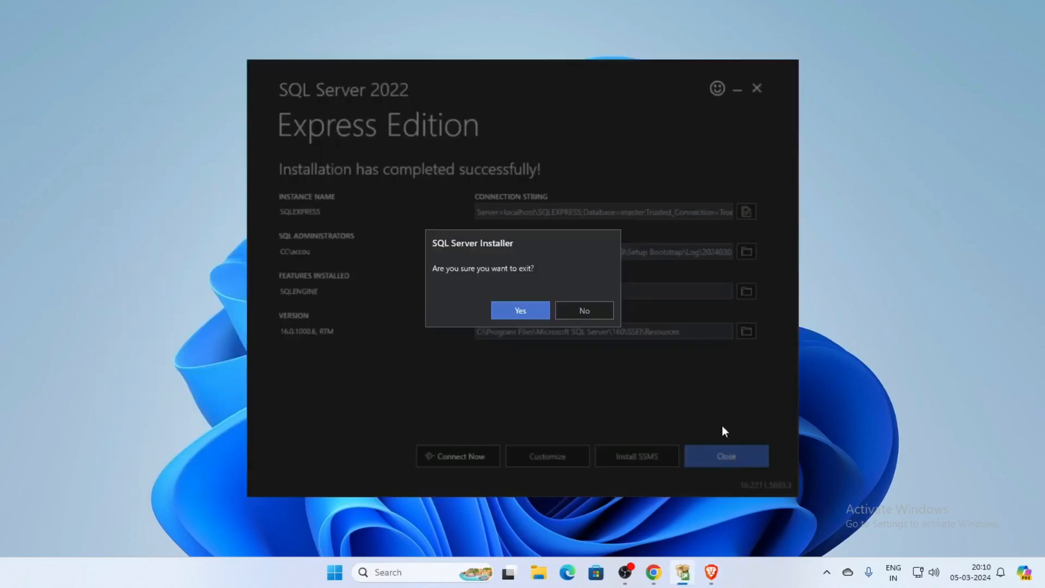
click(522, 311)
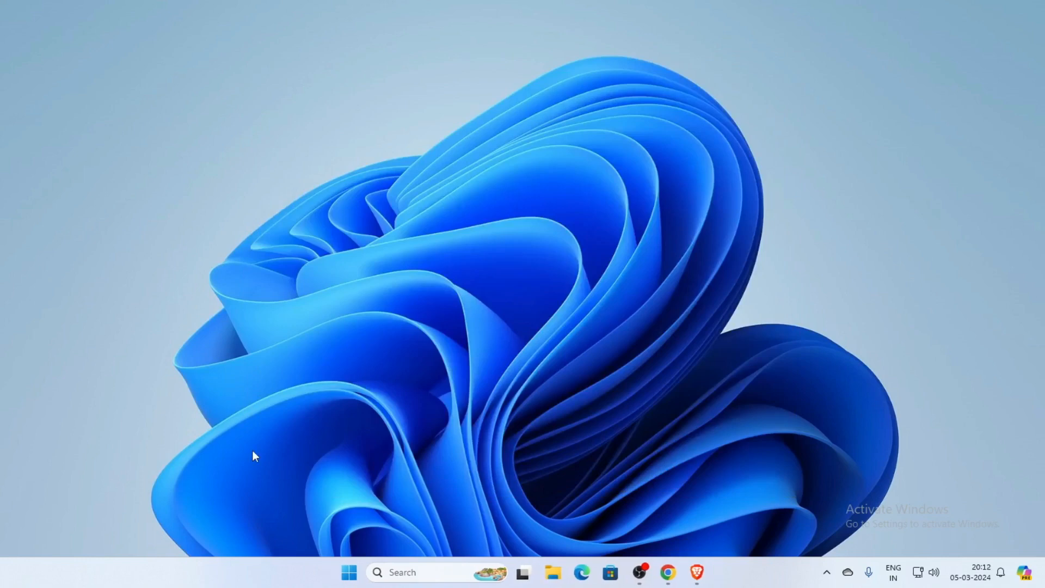
- Search Windows for "sql server" and launch SQL Server 2022 Configuration Manager, allowing it to make changes
click(401, 573)
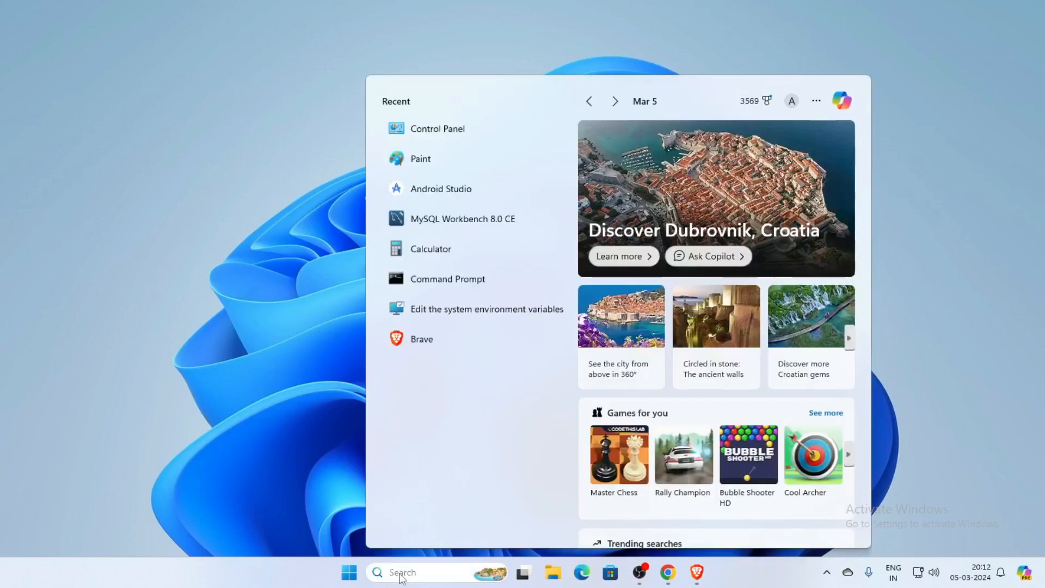
text(sql)
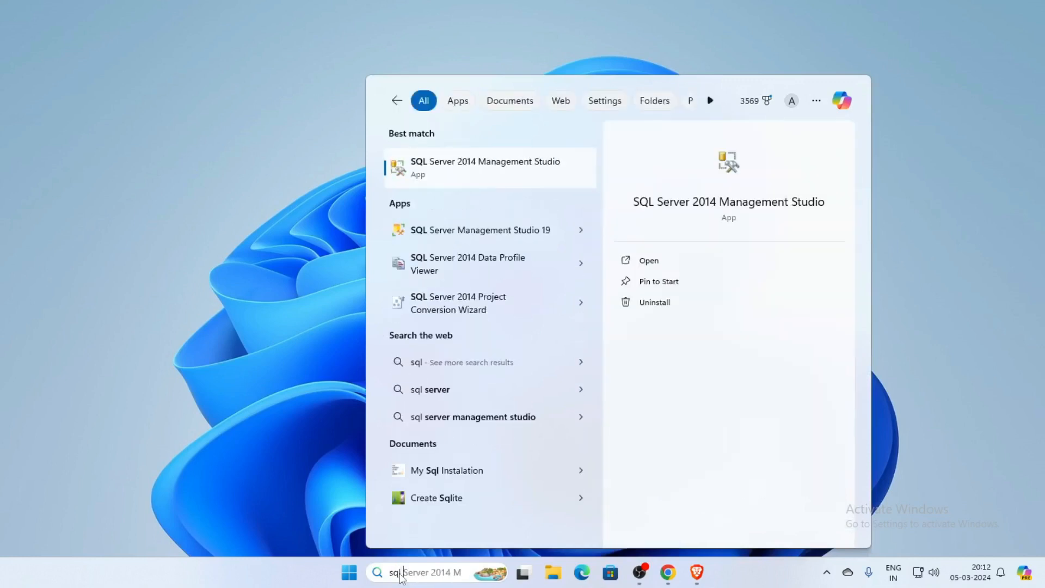
text( ser)
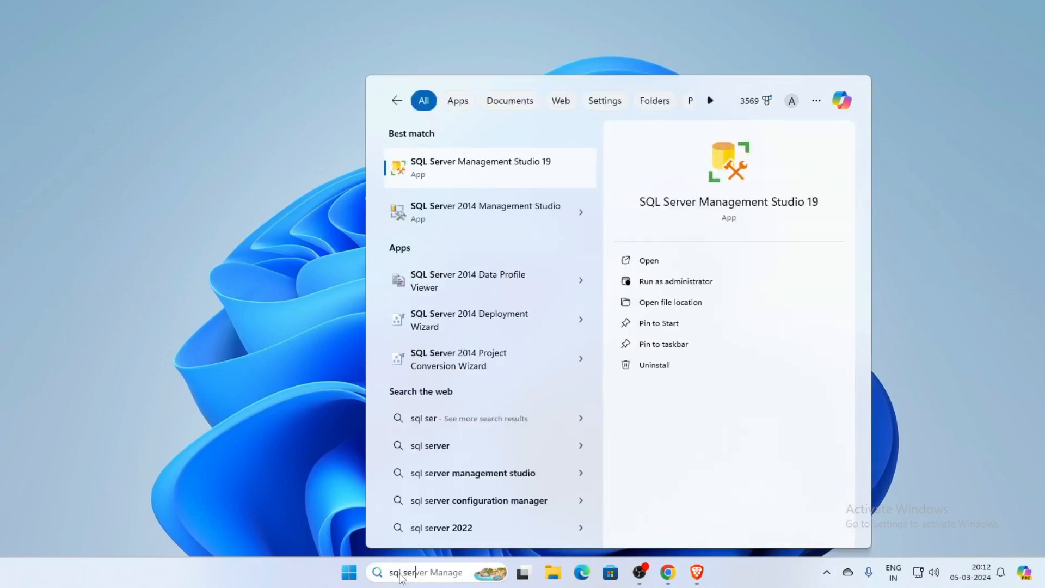
text(ver)
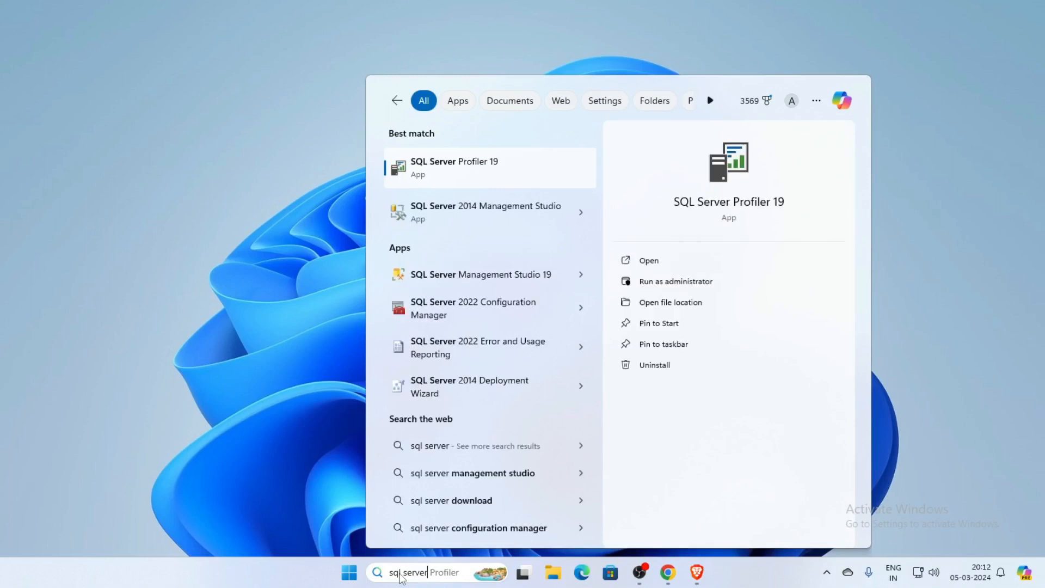
click(432, 312)
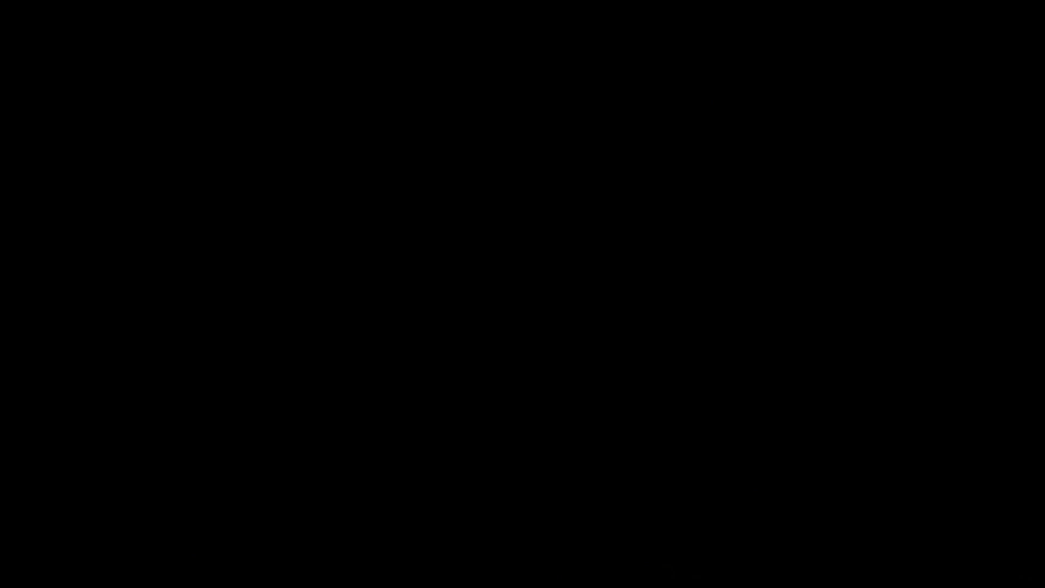
click(463, 391)
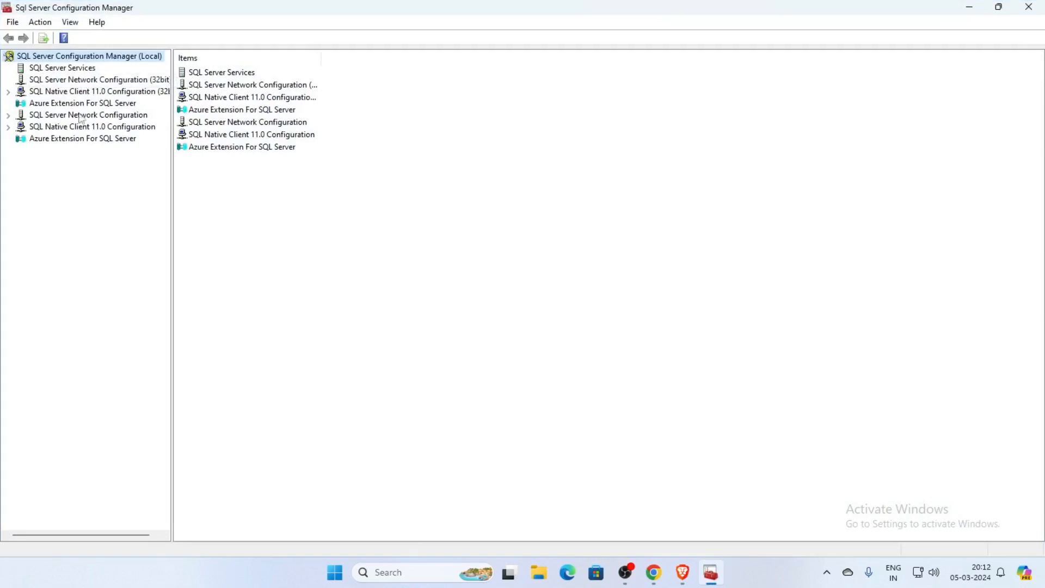
- View the SQL Server services with their full names and select the SQL Server (SQLEXPRESS) service to check its state
click(82, 75)
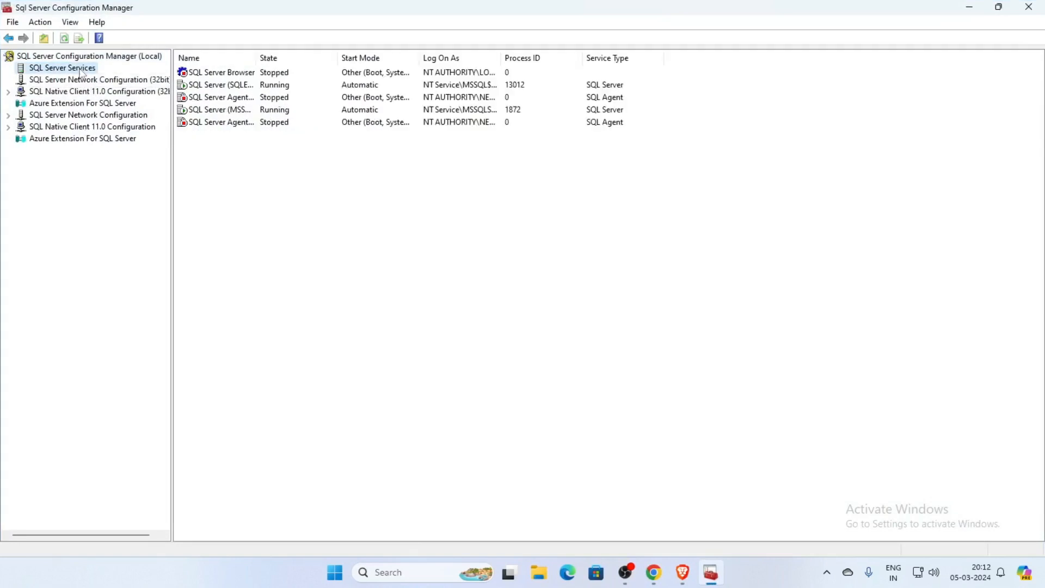
drag(256, 57, 314, 60)
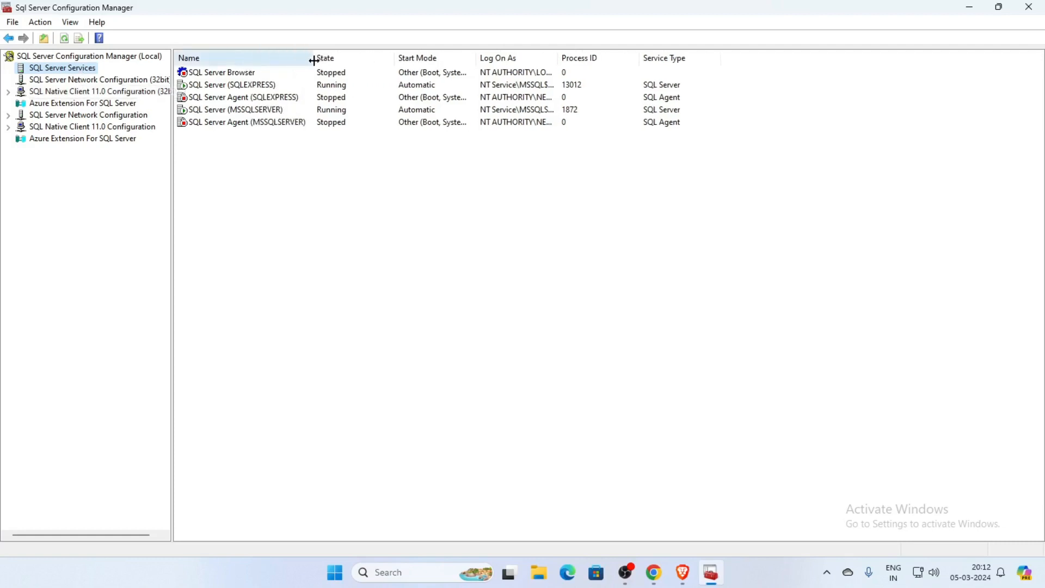
click(253, 87)
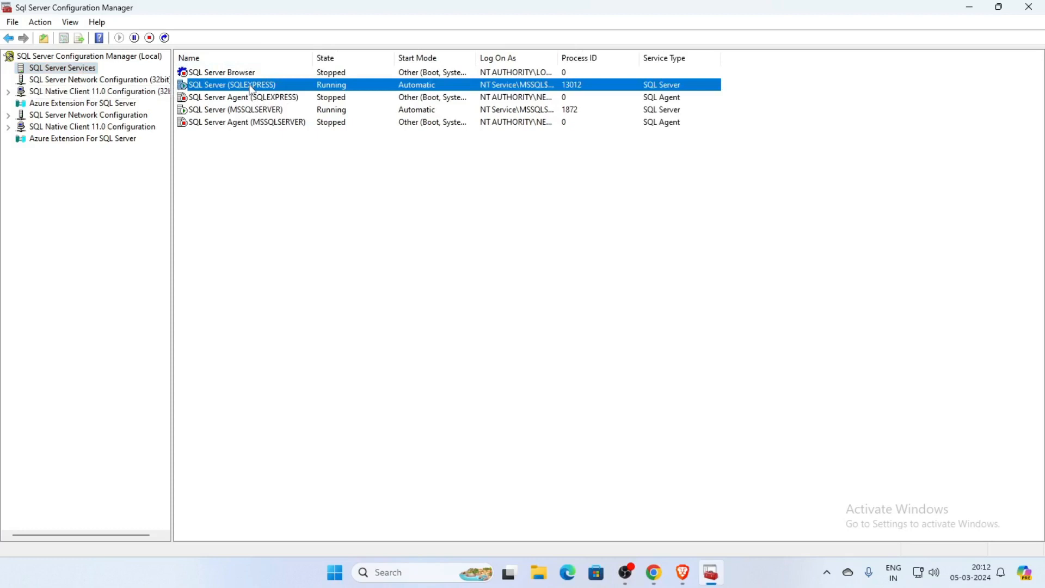
key(alt)
click(770, 582)
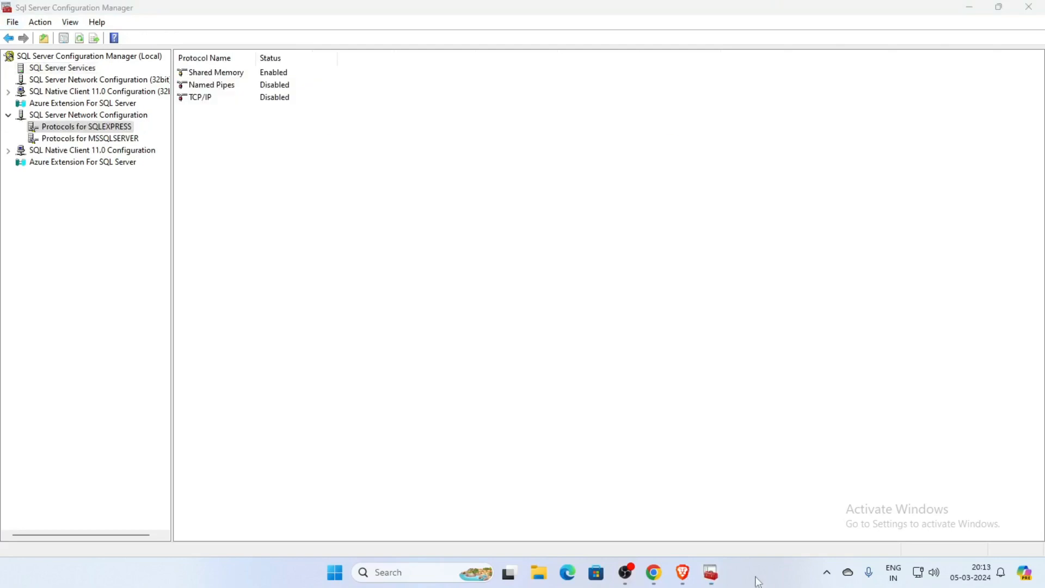
- Open the properties of the TCP/IP protocol for the SQLEXPRESS instance under SQL Server Network Configuration
click(8, 115)
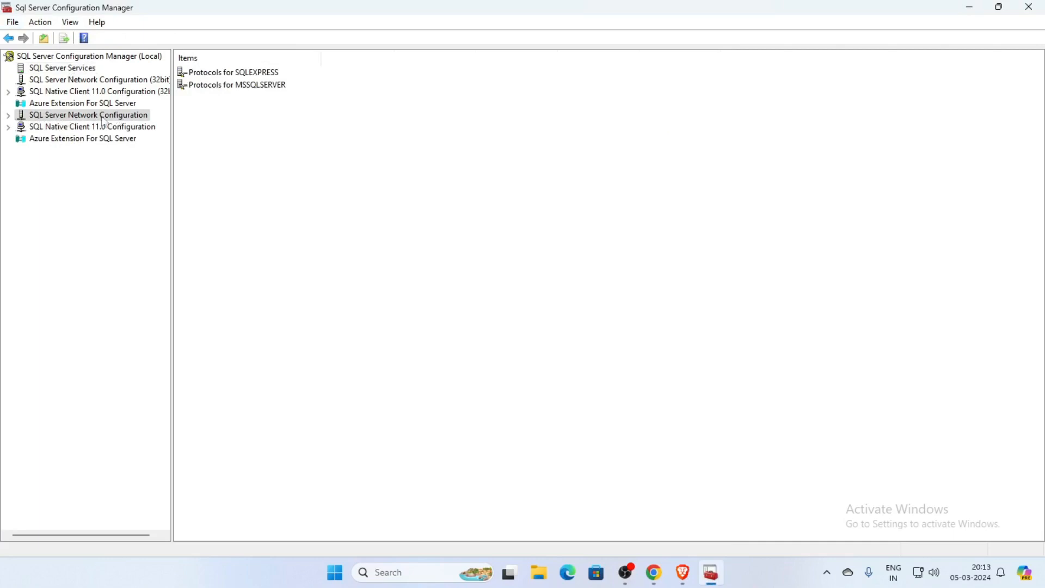
click(9, 116)
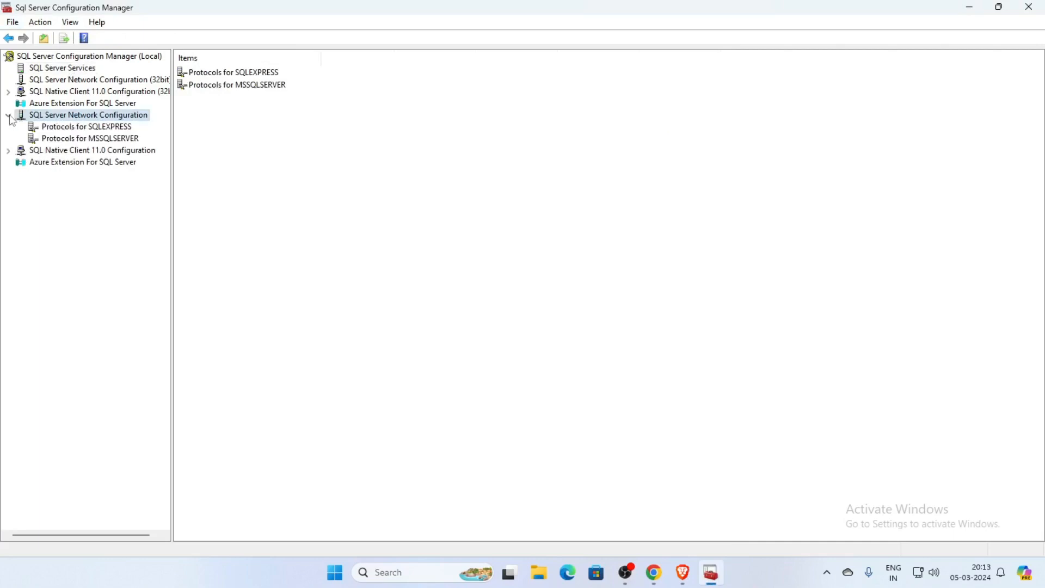
click(102, 131)
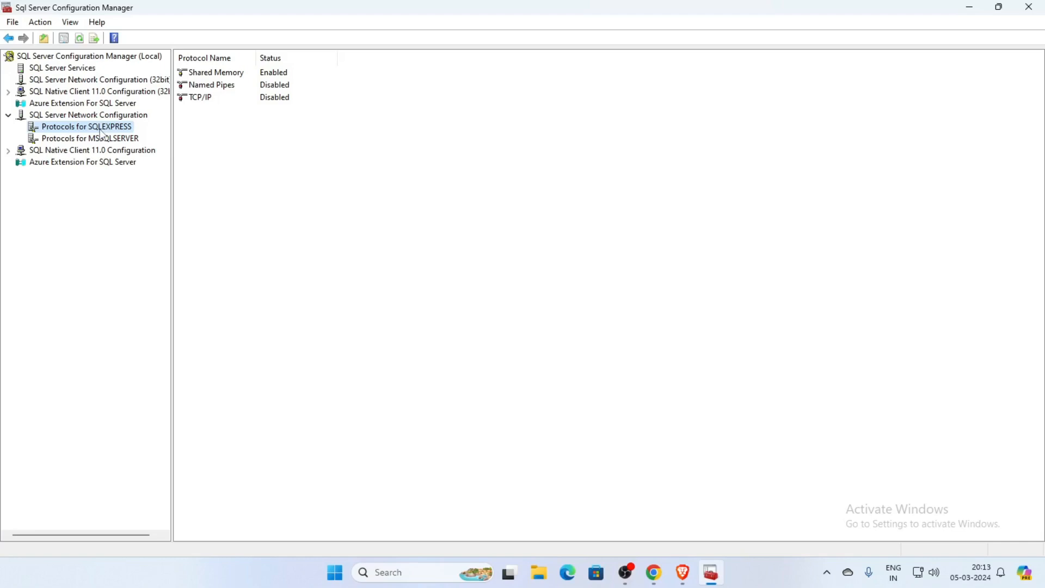
click(278, 103)
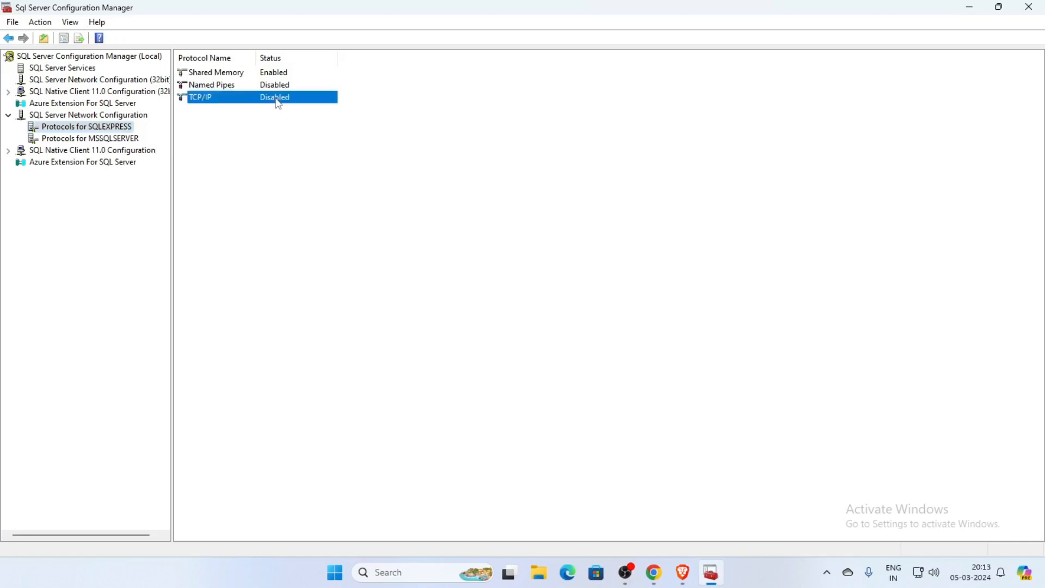
right_click(278, 104)
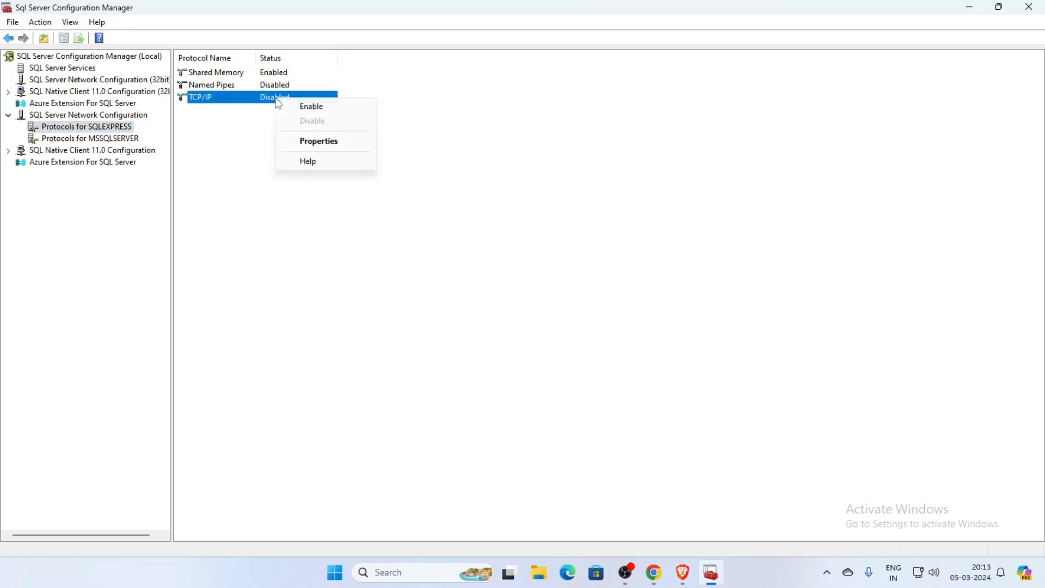
click(328, 142)
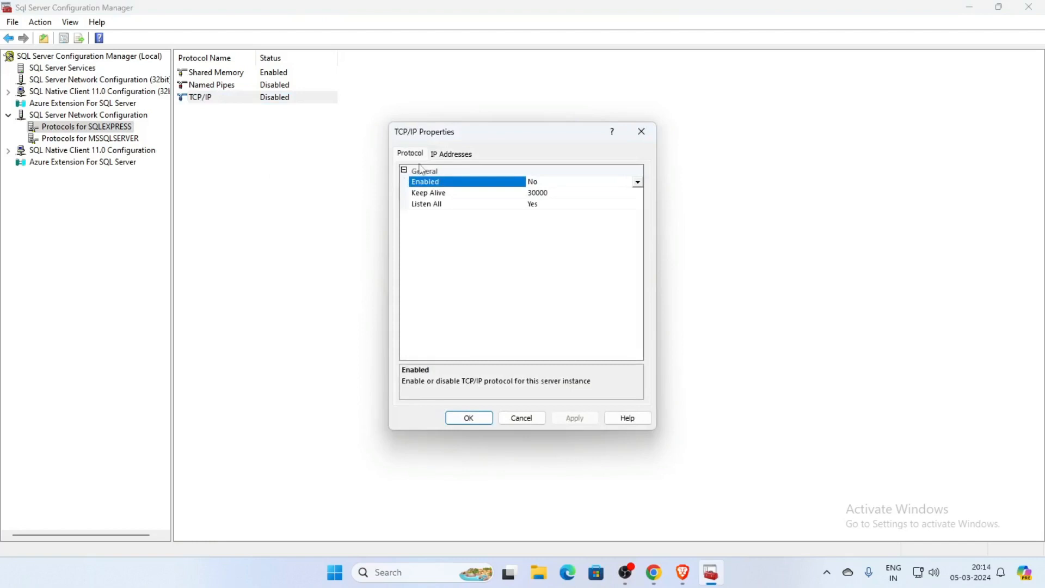
- Clear TCP Dynamic Ports and set TCP Port to 1433 for IPAll in the TCP/IP addresses, and save the changes
click(456, 158)
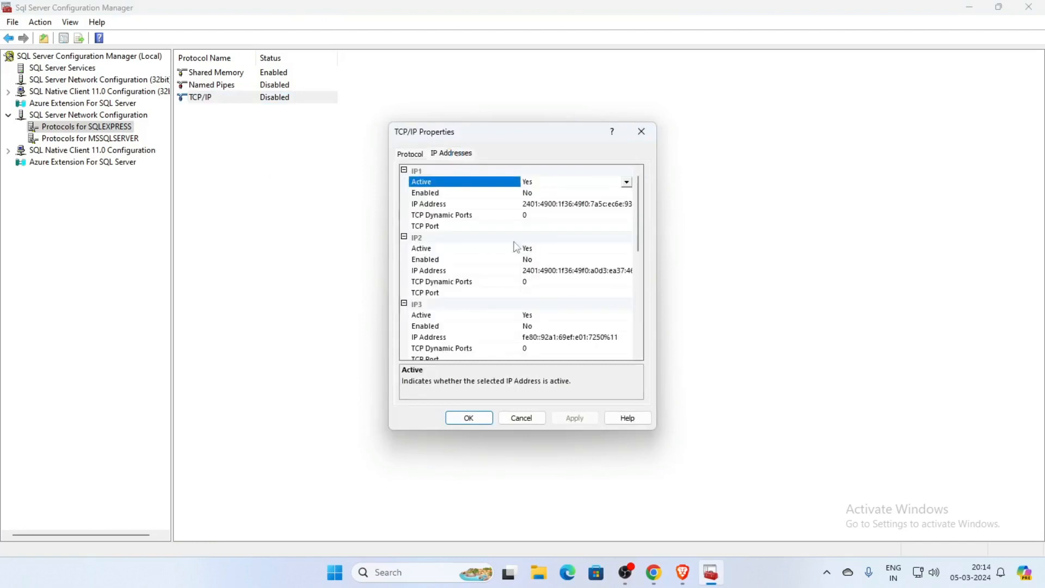
drag(642, 220, 648, 341)
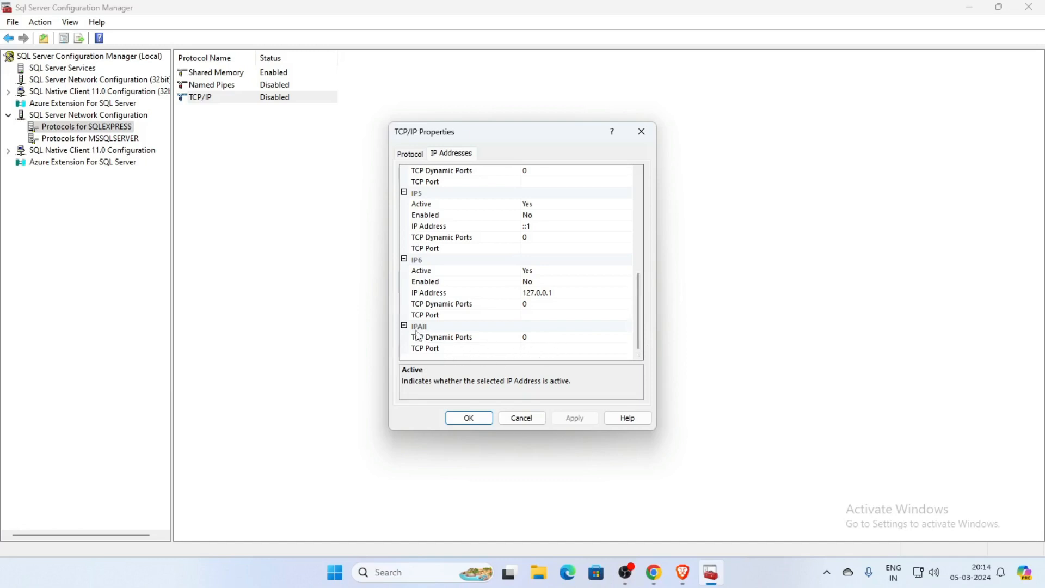
click(544, 338)
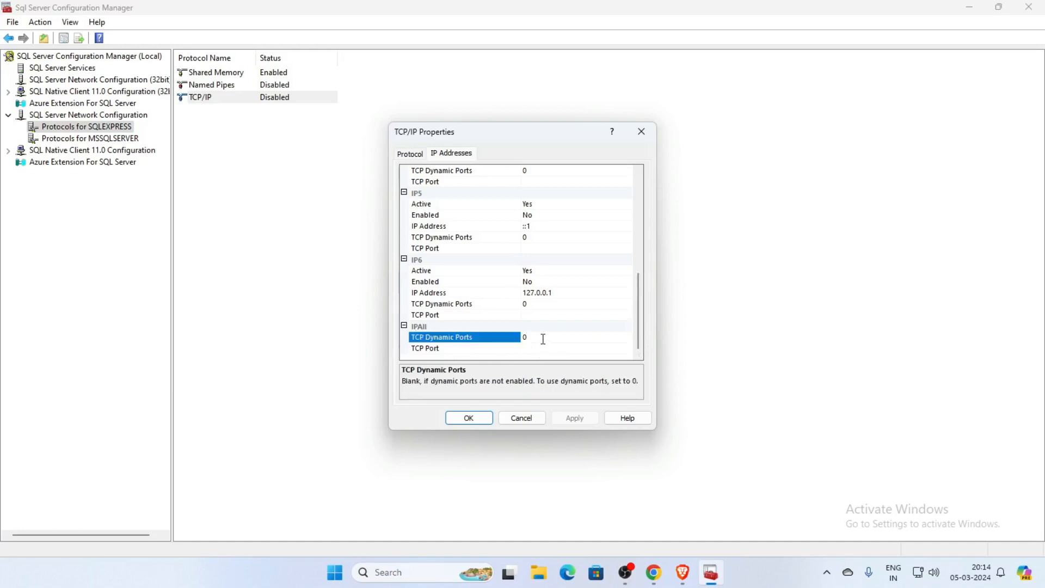
key(BackSpace)
click(540, 349)
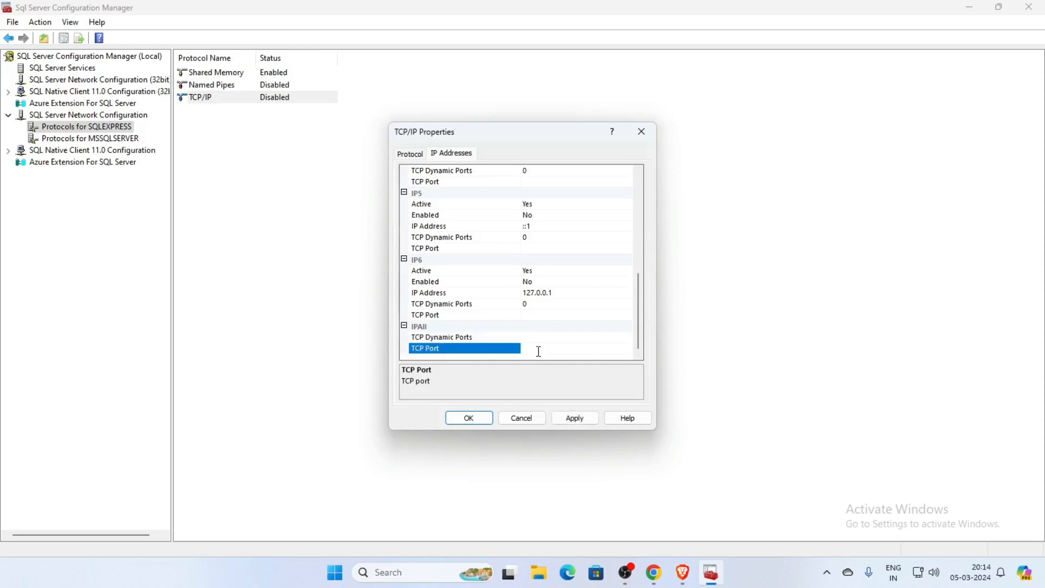
text(1433)
click(576, 420)
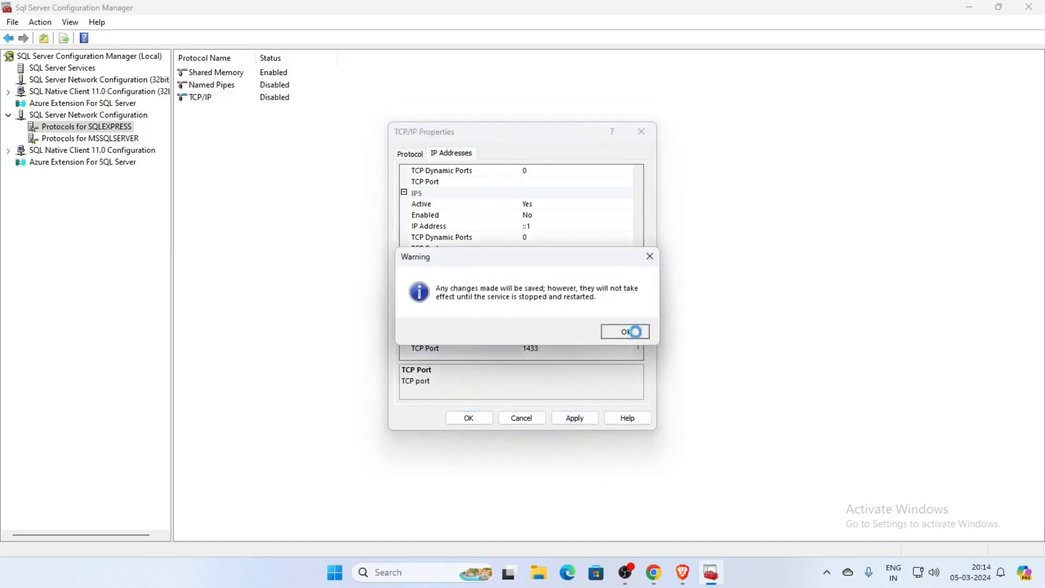
click(636, 332)
click(479, 418)
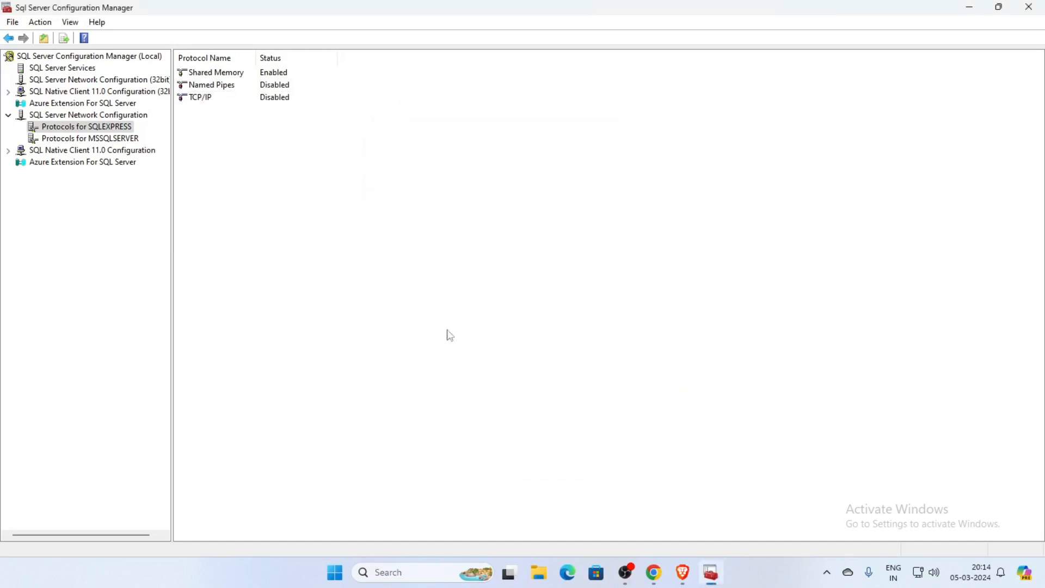
- Enable the TCP/IP protocol for SQLEXPRESS and acknowledge the restart notice
right_click(278, 102)
click(327, 109)
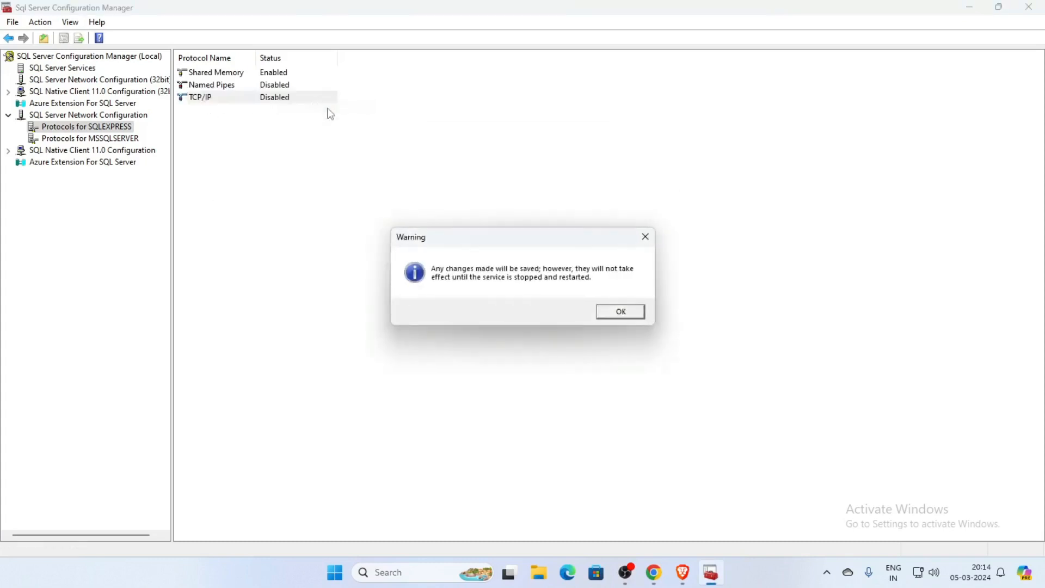
click(621, 312)
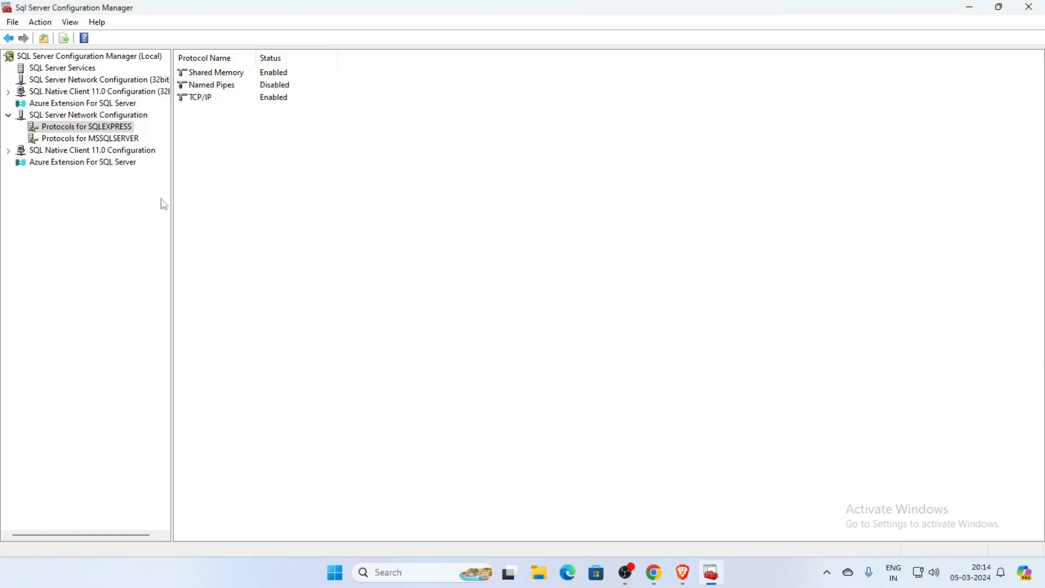
- Restart the SQL Server (SQLEXPRESS) service from the SQL Server services list and close Configuration Manager
click(41, 69)
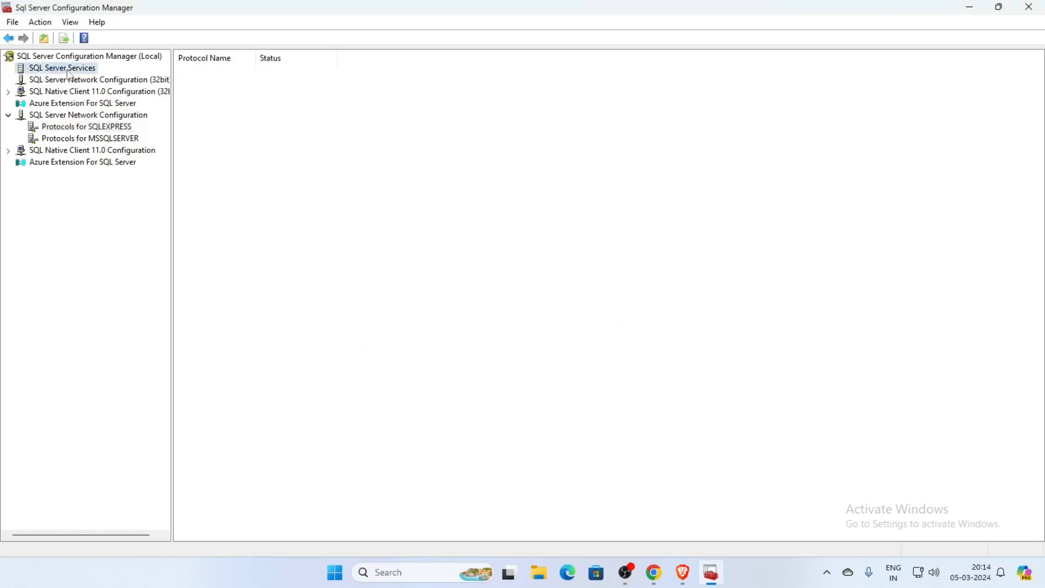
drag(256, 55, 372, 55)
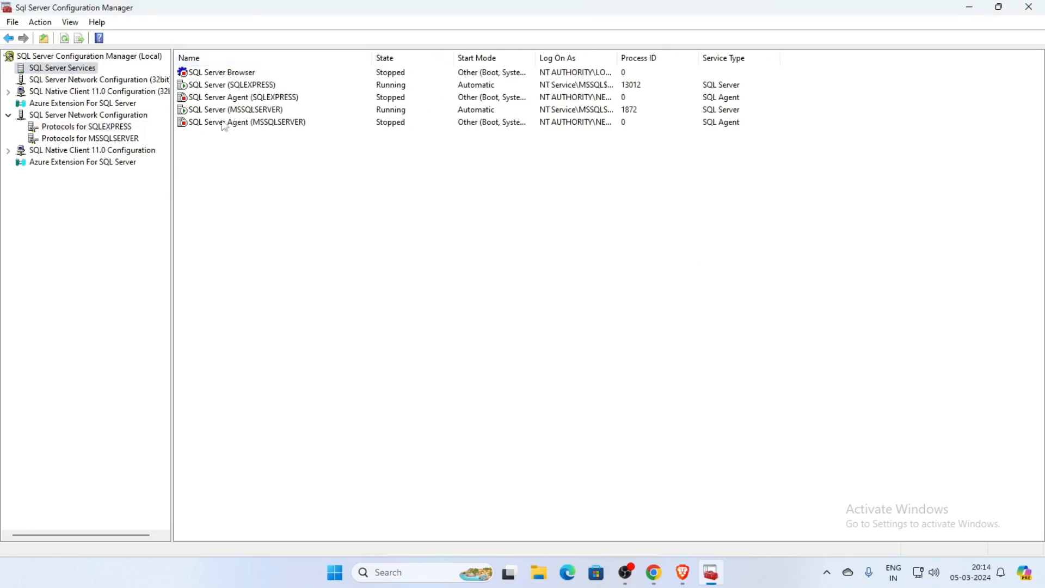
click(264, 87)
right_click(265, 91)
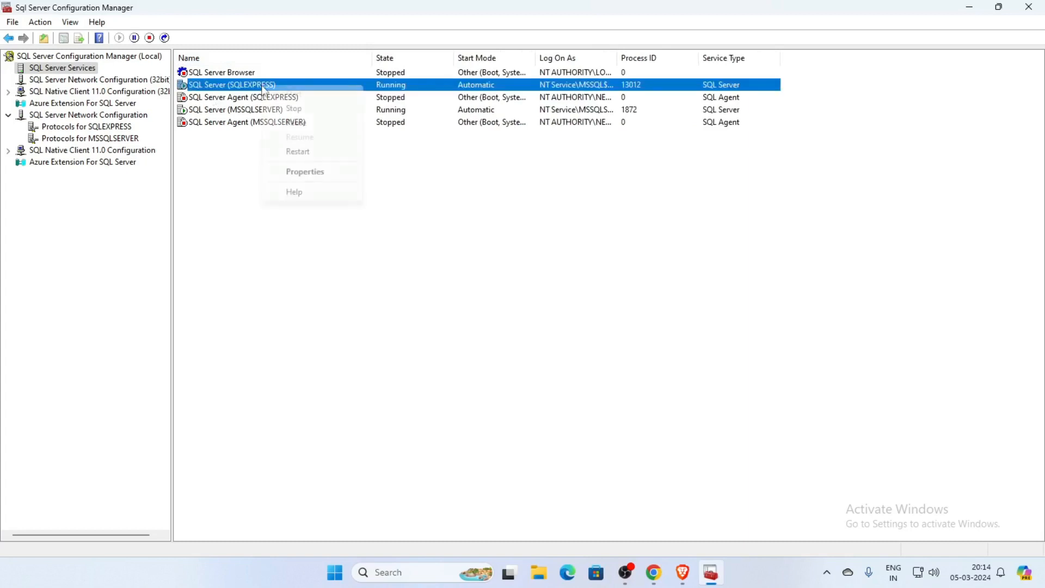
click(312, 154)
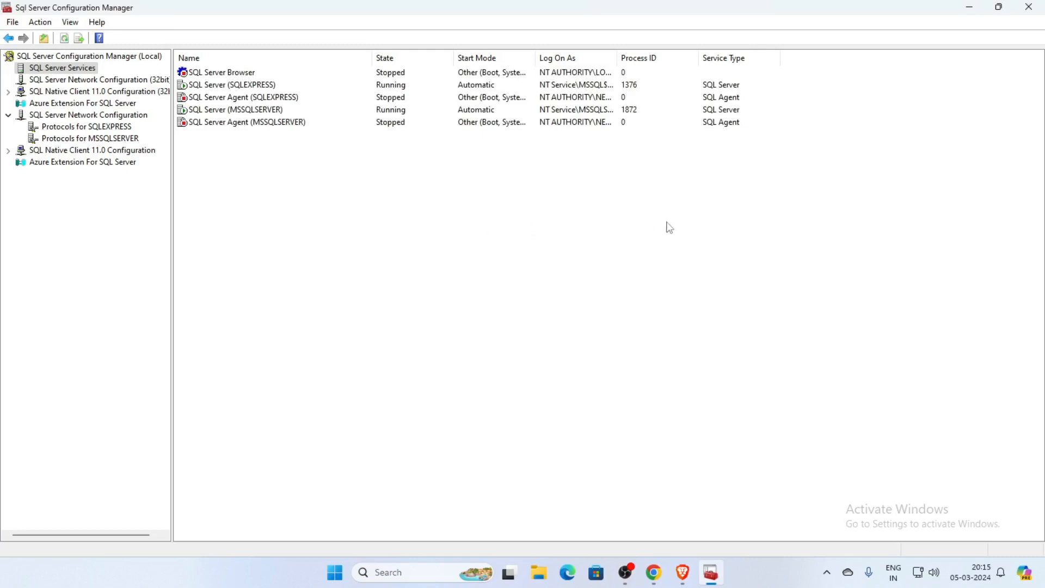
click(1030, 7)
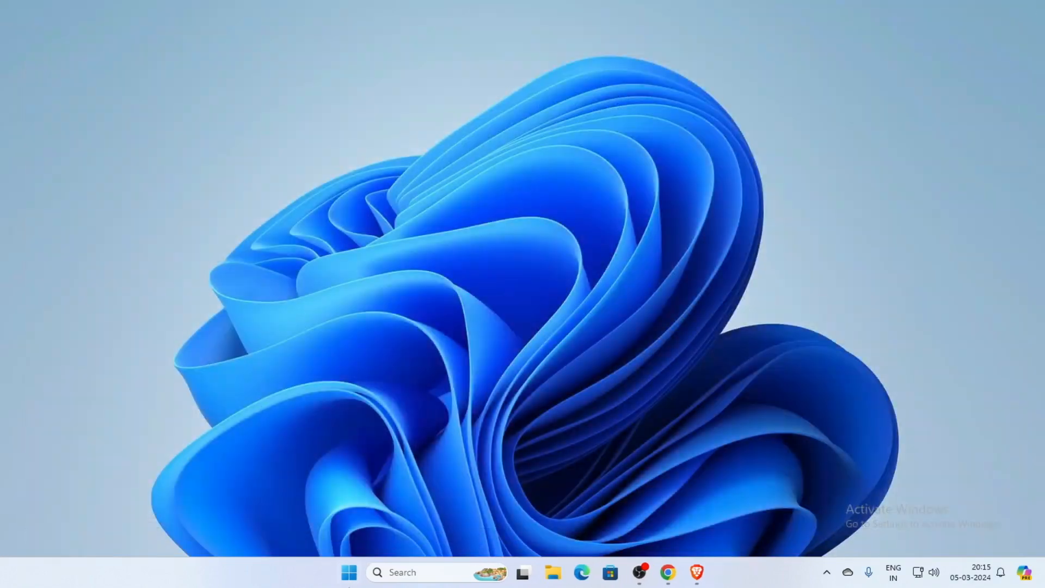
- Search Windows for "sql", launch SQL Server Management Studio 19, and connect to the CC Database Engine with Windows Authentication
click(408, 574)
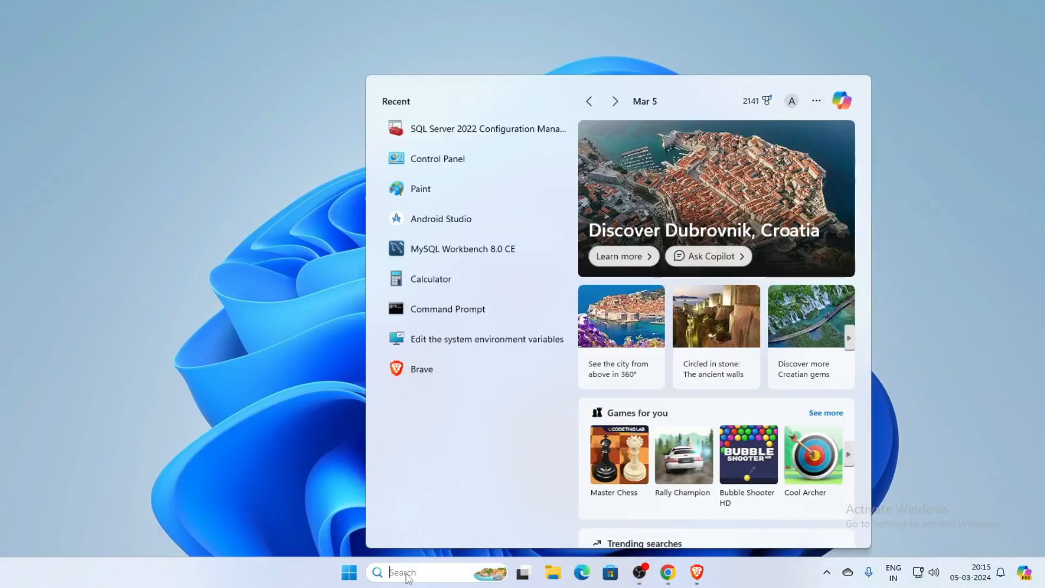
text(sql)
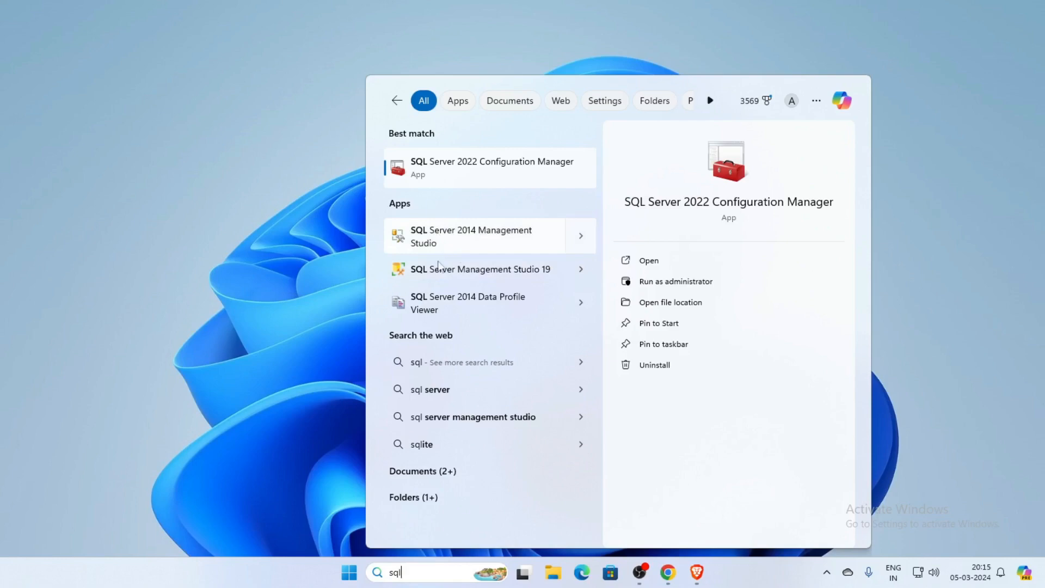
click(587, 274)
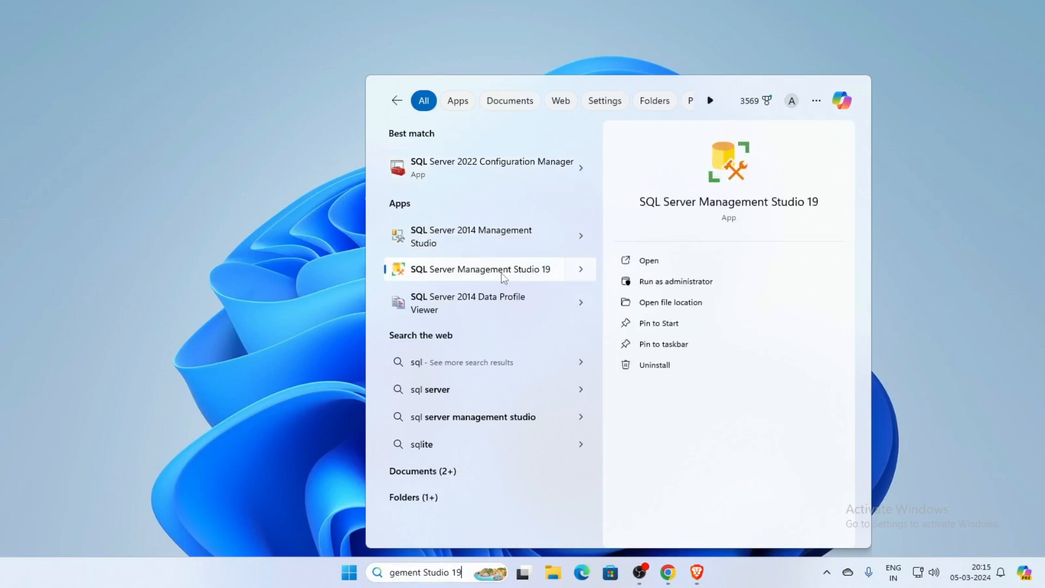
click(649, 261)
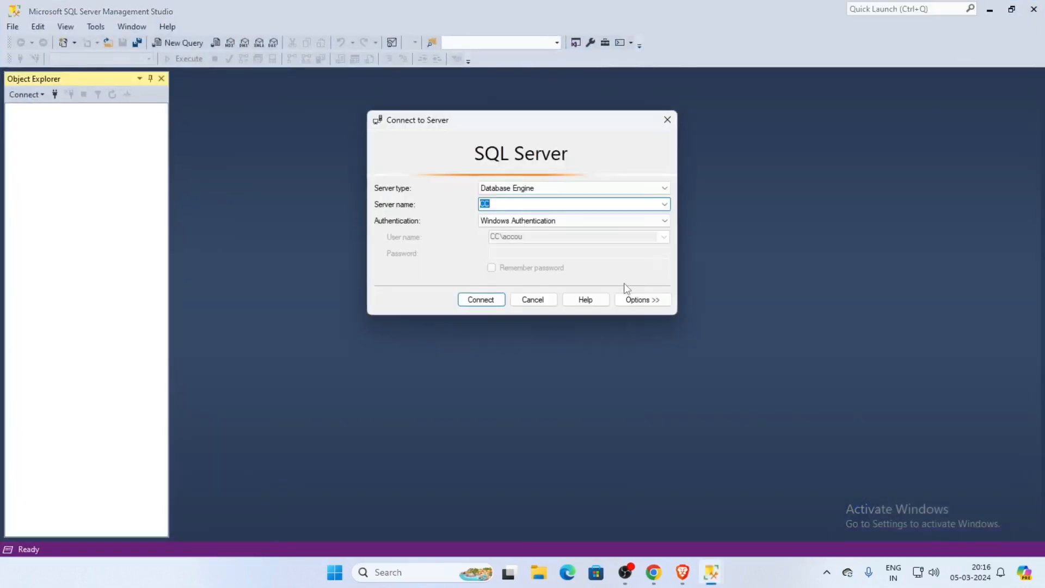
click(481, 300)
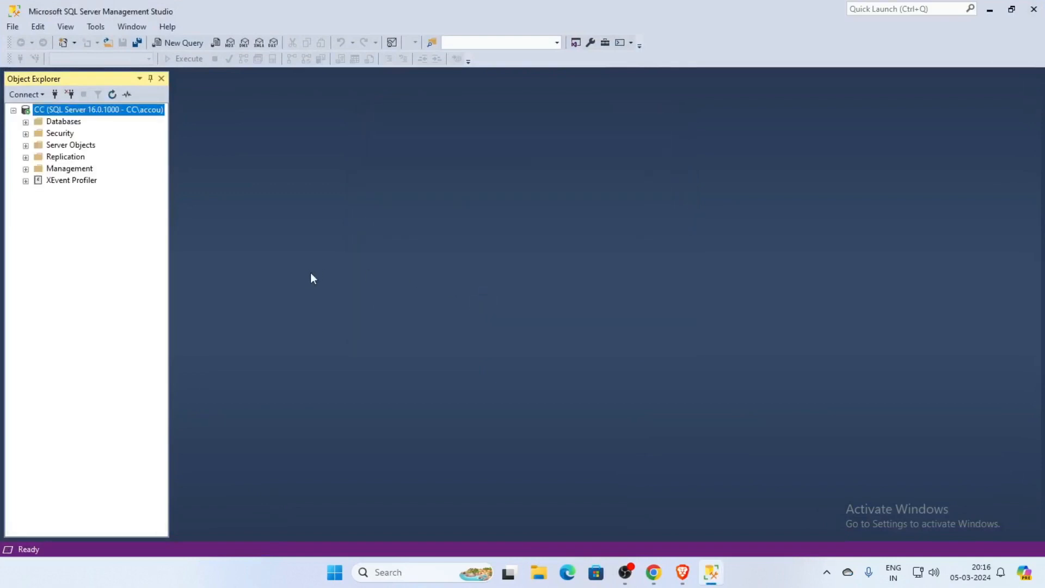
- Expand the server's databases and look through the system databases
click(25, 121)
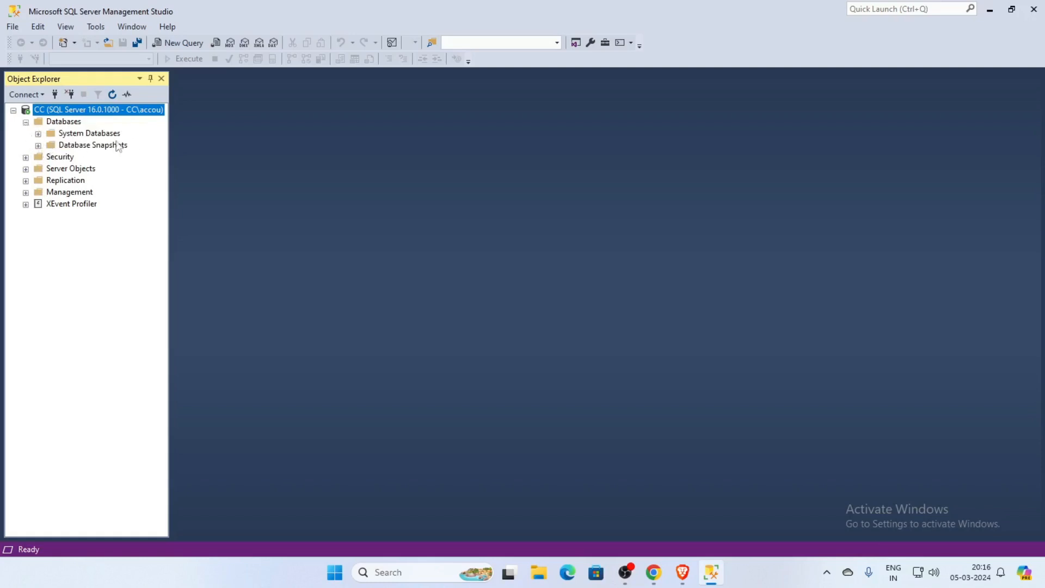
click(39, 134)
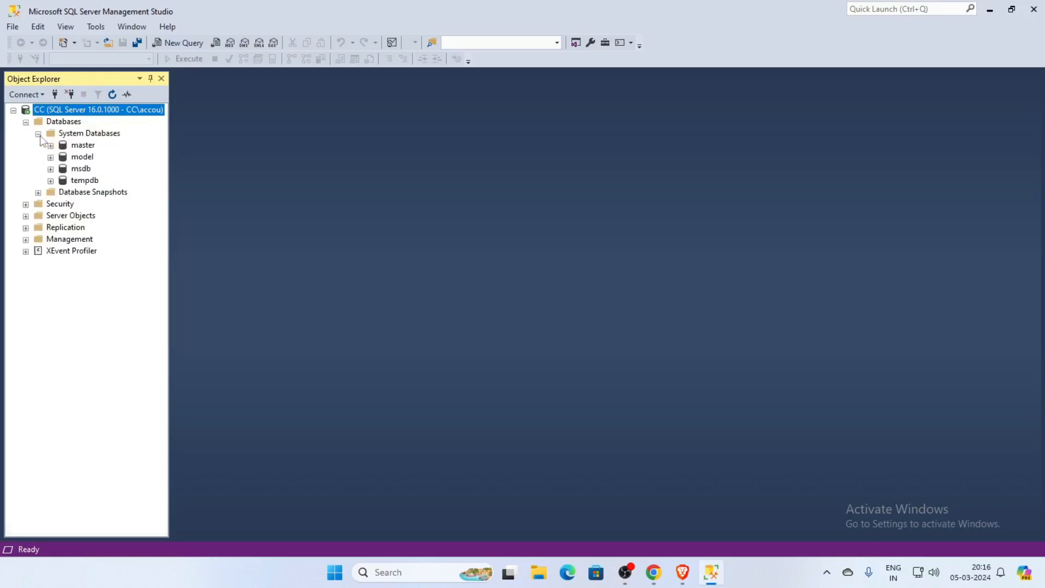
click(38, 134)
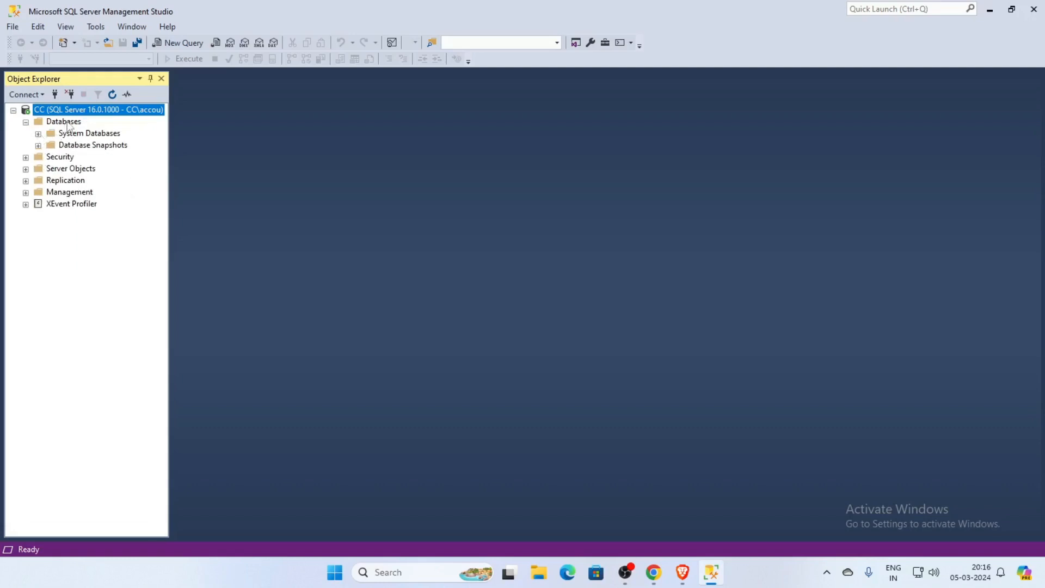
- Create a new database named demo with the default owner and file settings
right_click(67, 123)
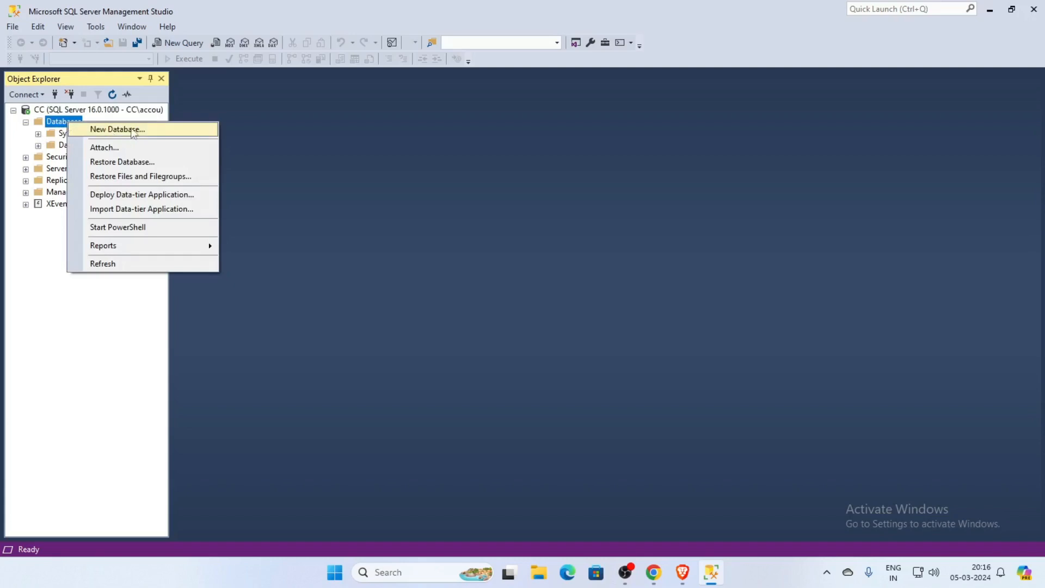
click(133, 131)
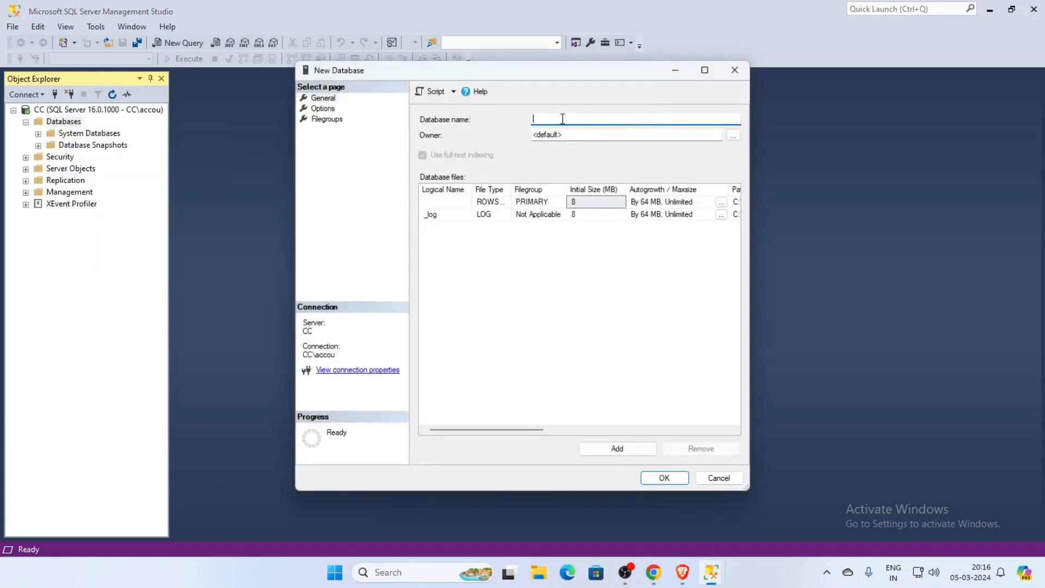
text(demo)
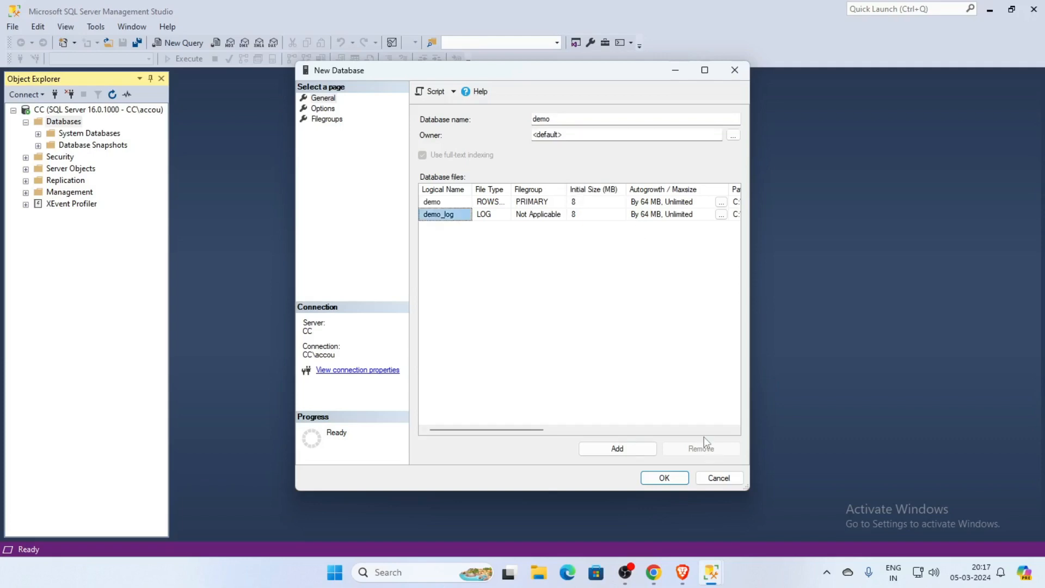
click(667, 479)
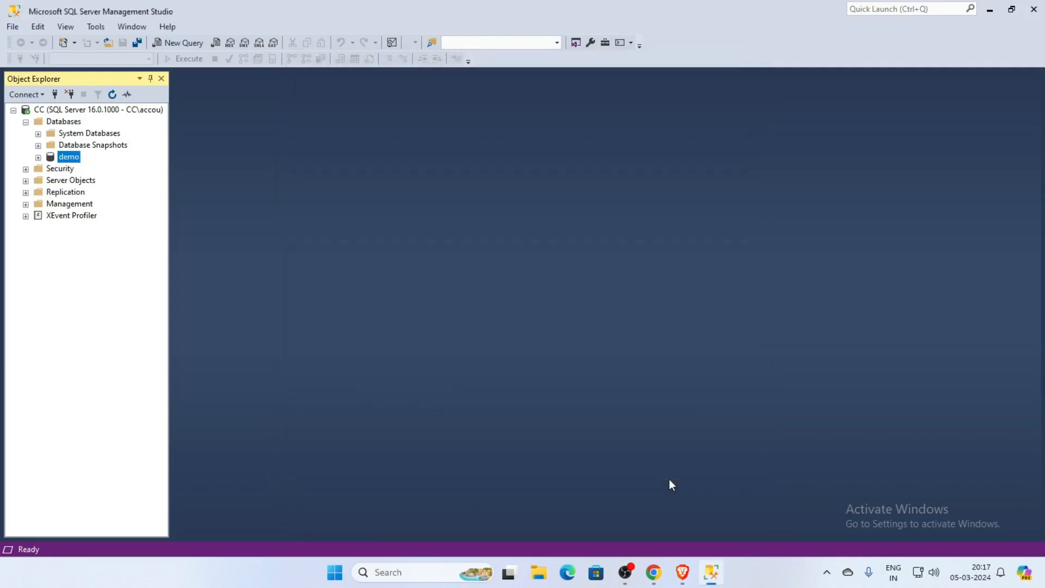
- Expand the demo database to look at its table folders and start designing a new table in it
click(39, 158)
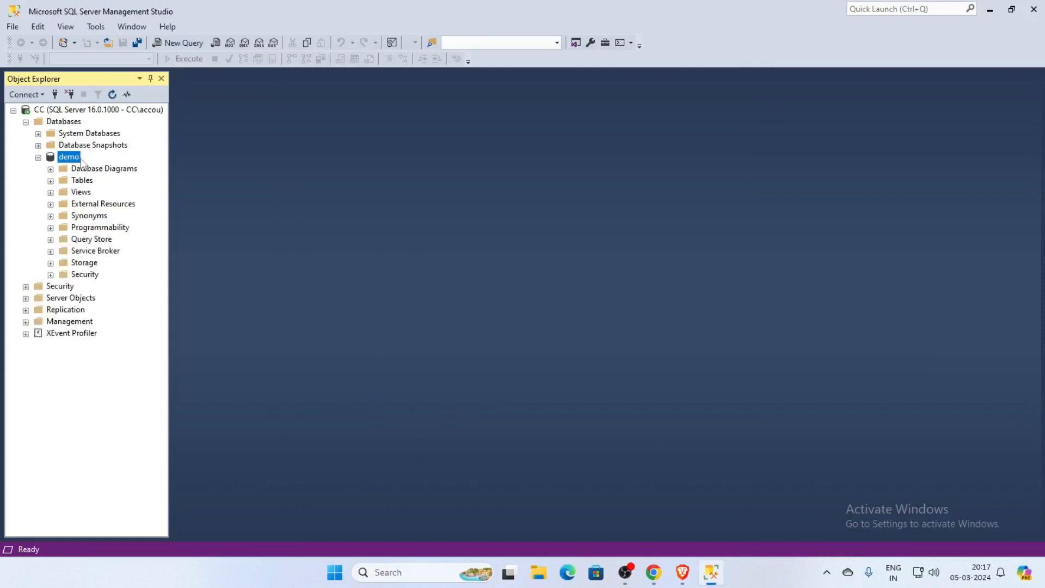
click(51, 181)
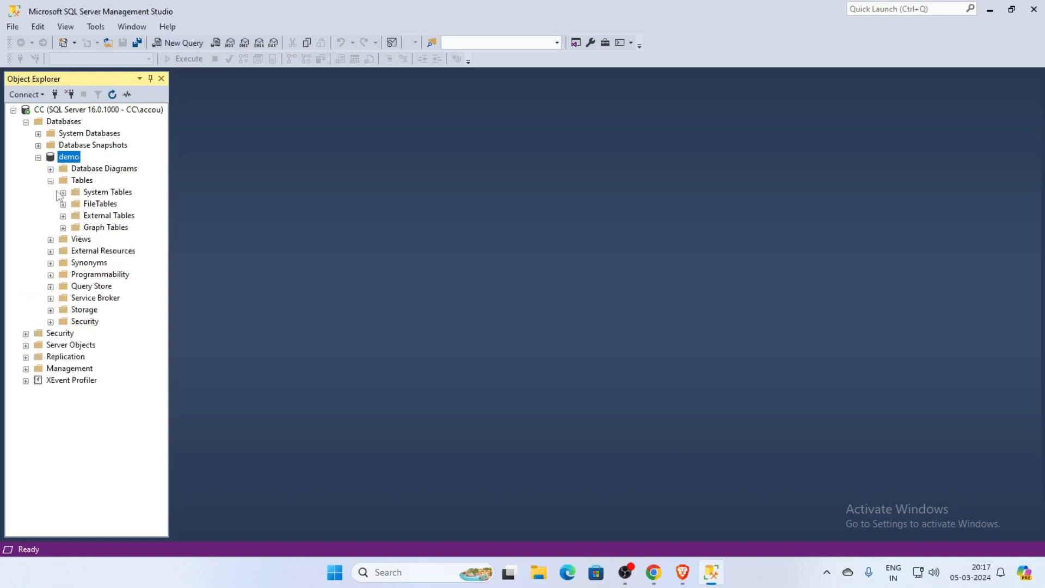
click(50, 182)
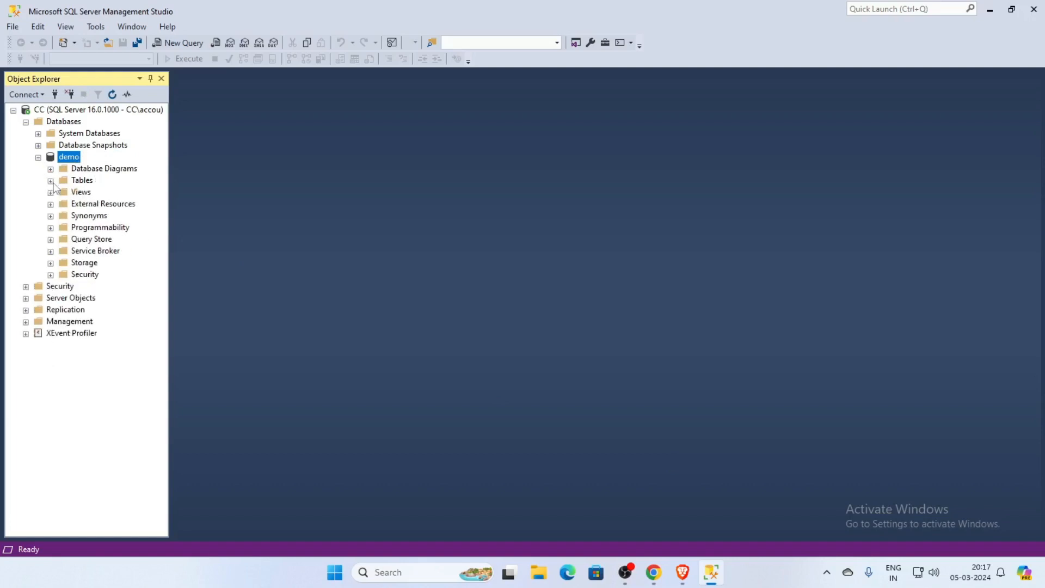
click(88, 182)
right_click(88, 184)
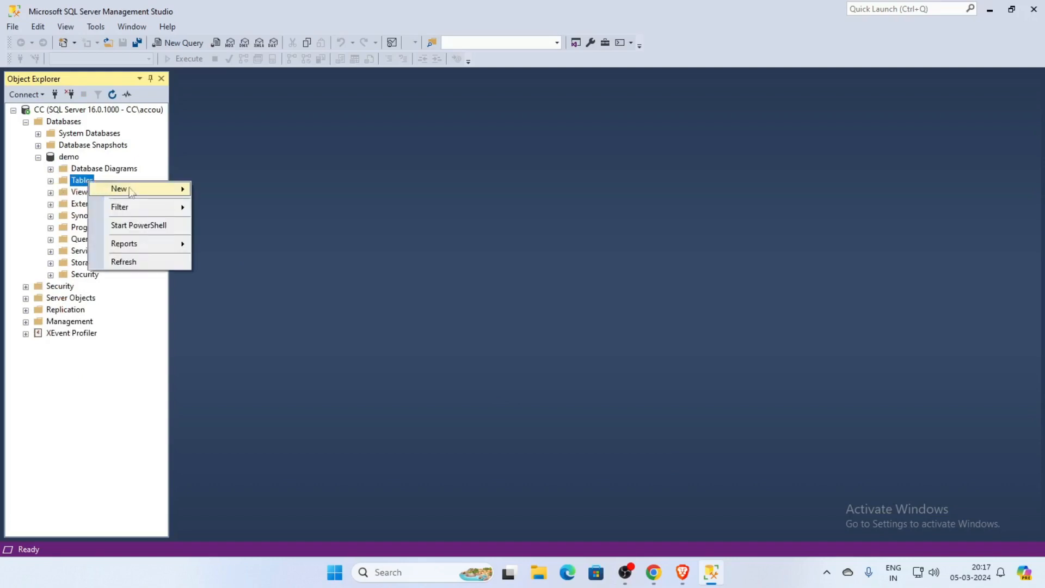
mouse_move(148, 190)
click(247, 193)
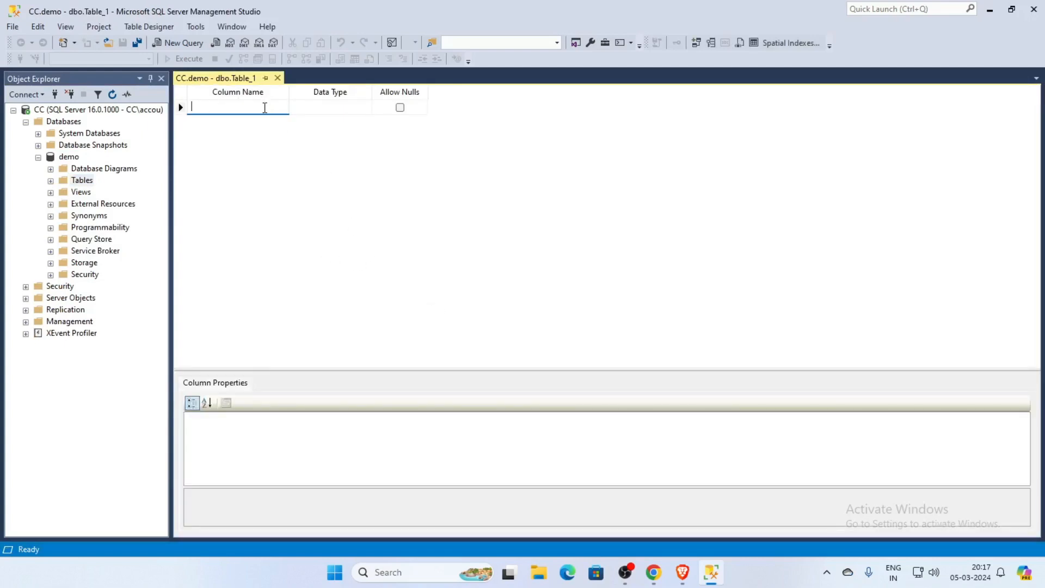
- Define an id column of type int that disallows nulls and a name column of type nchar(10) that allows nulls
text(id)
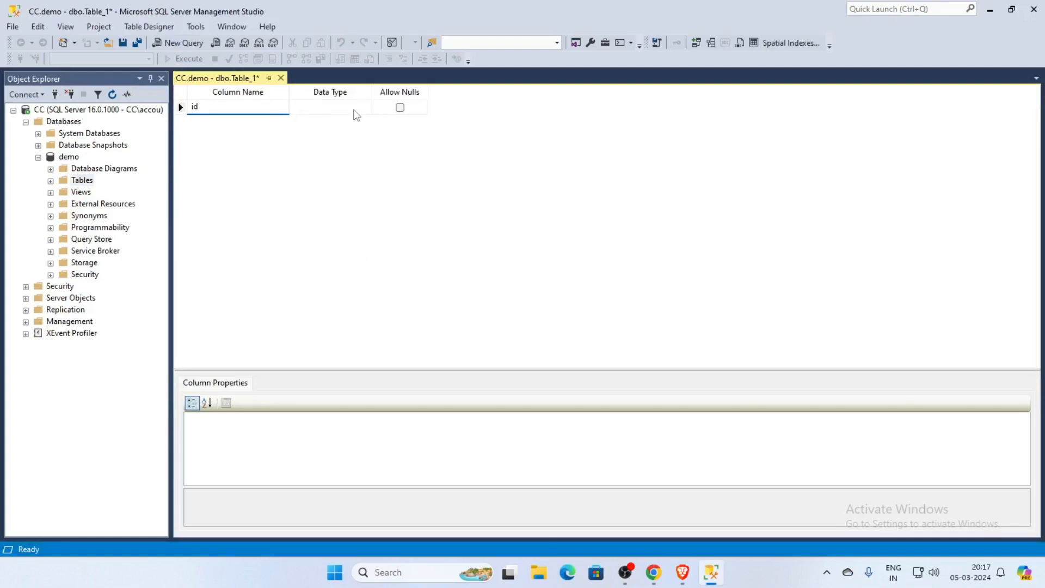
click(355, 108)
click(367, 108)
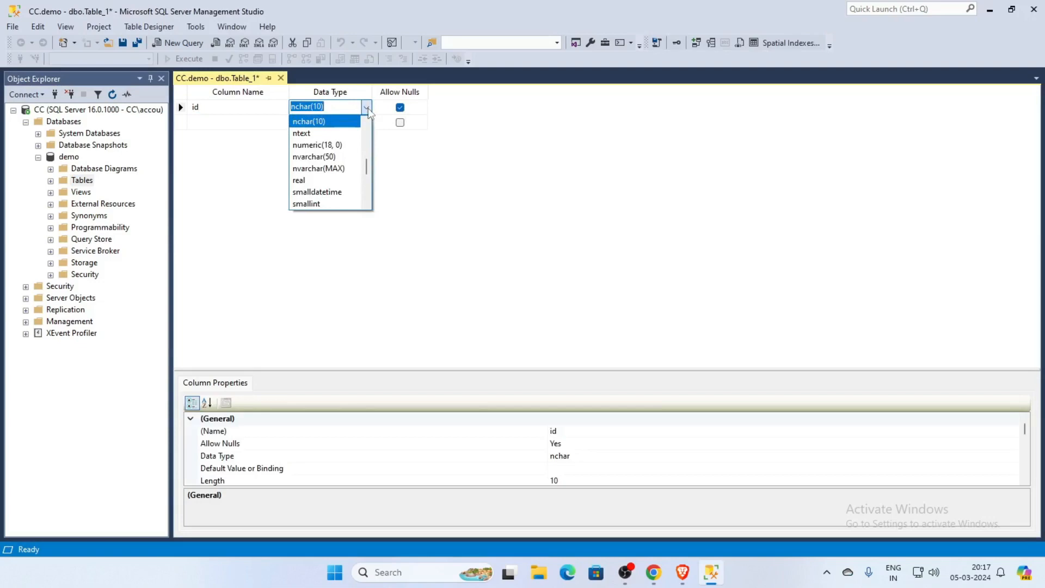
text(int)
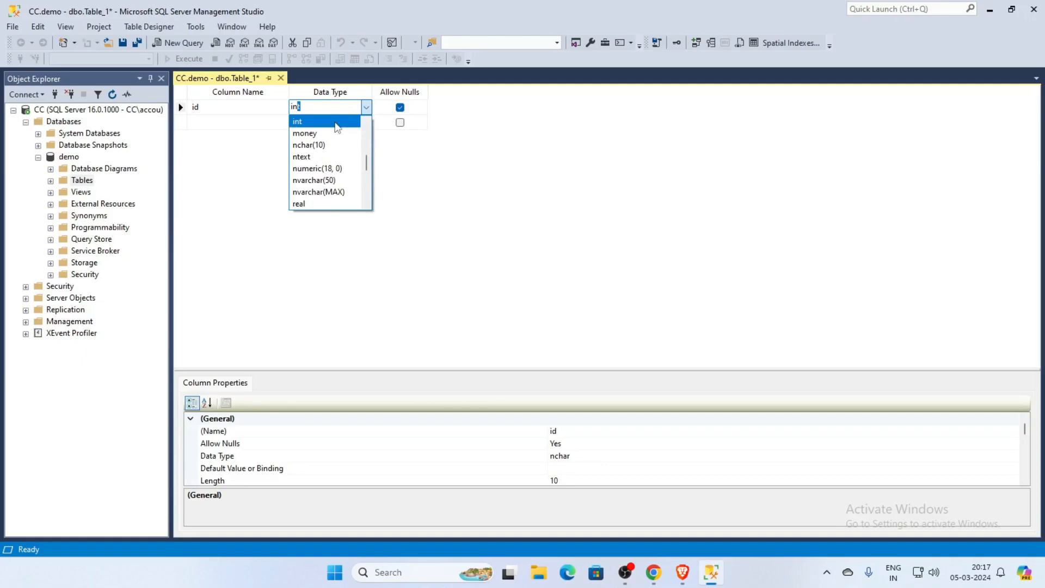
click(336, 123)
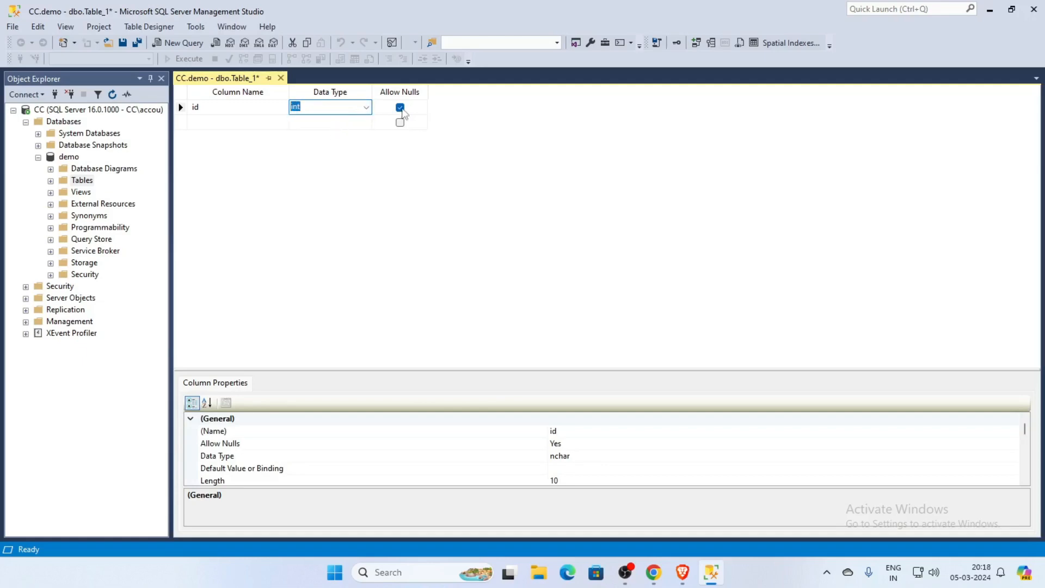
click(402, 110)
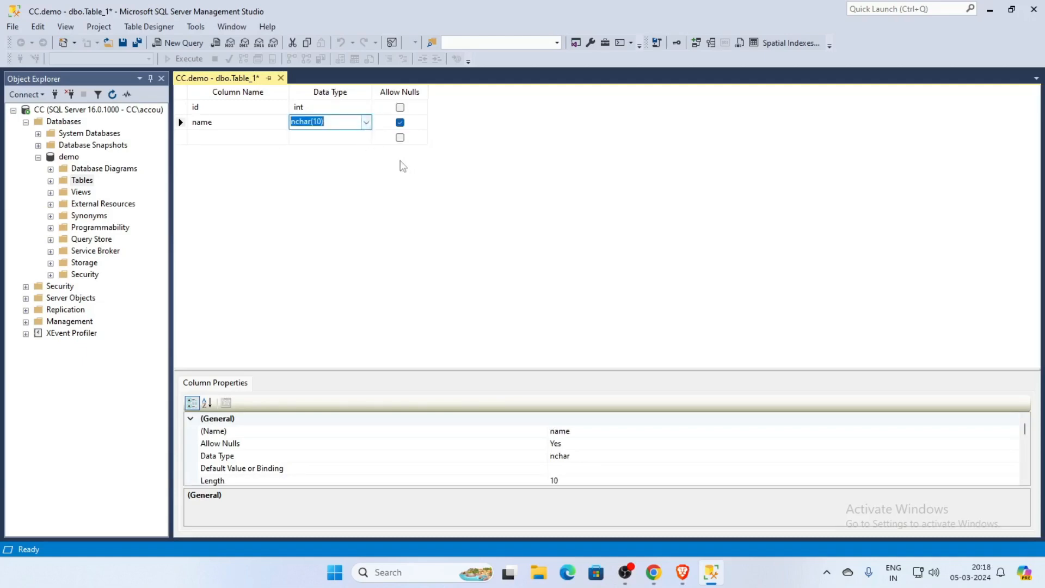
click(257, 109)
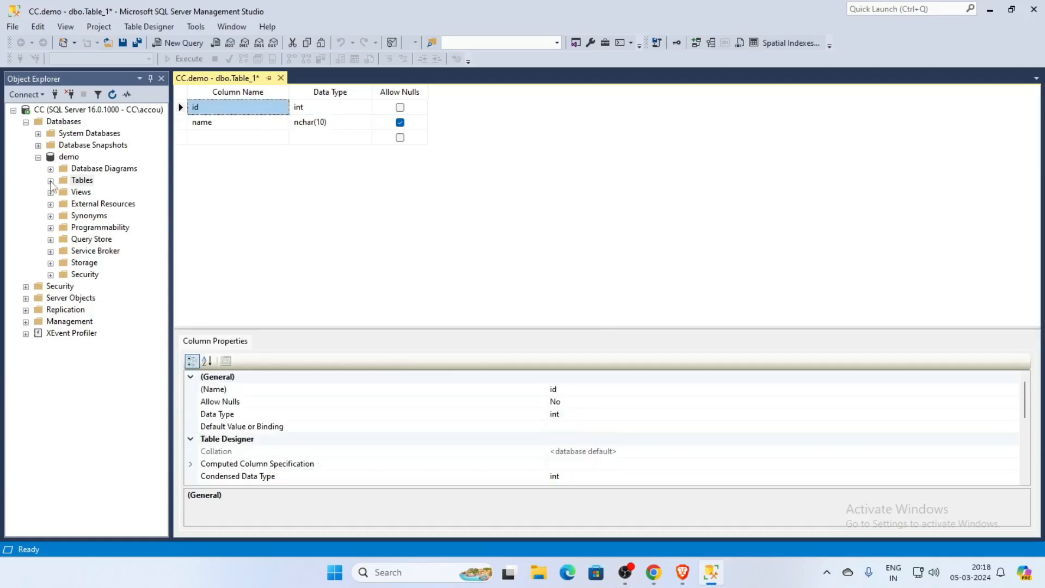
- Close the table design and save it under the name Table_1
click(51, 182)
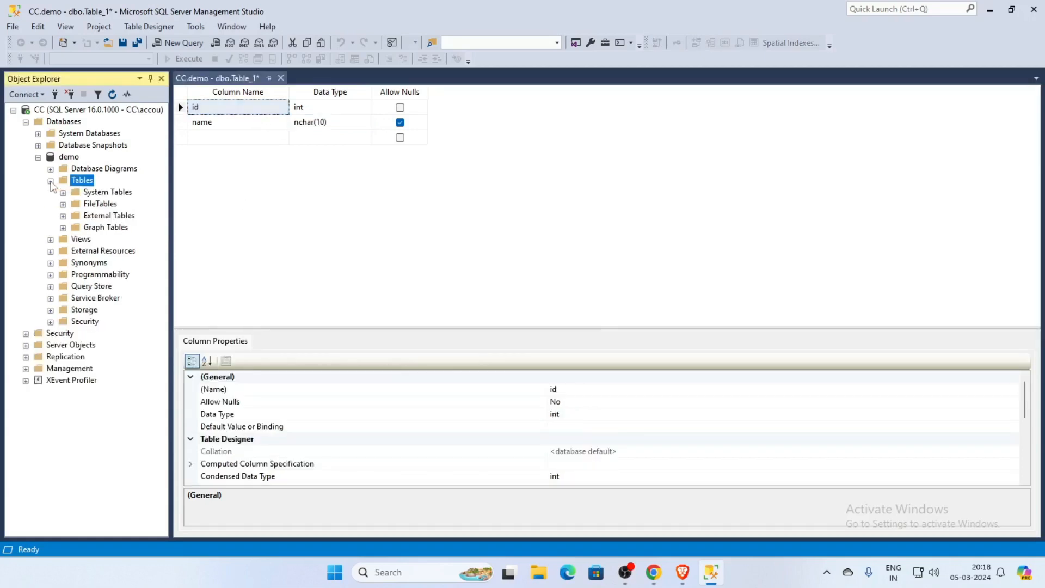
click(51, 181)
click(280, 78)
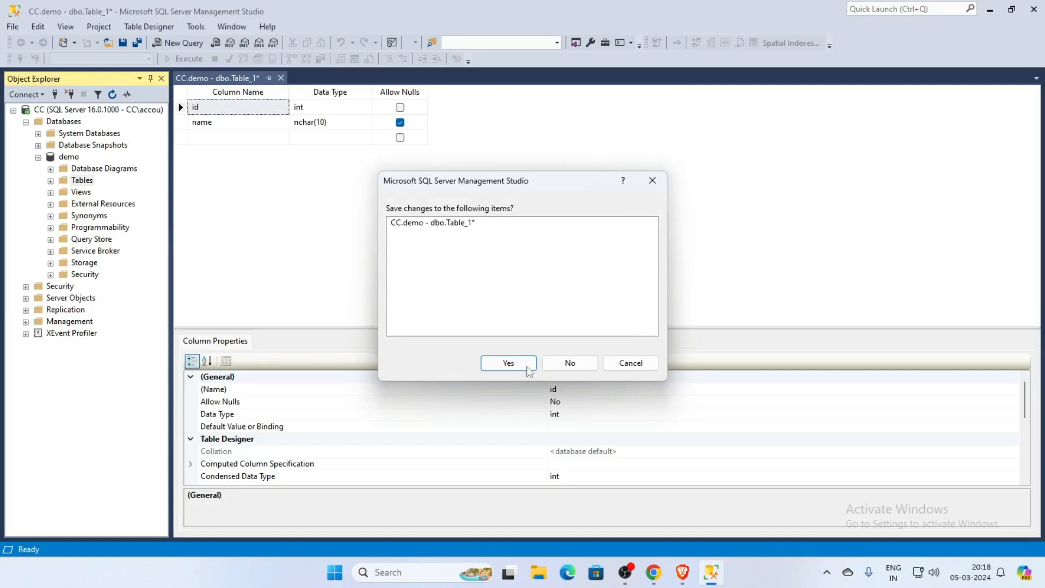
click(508, 363)
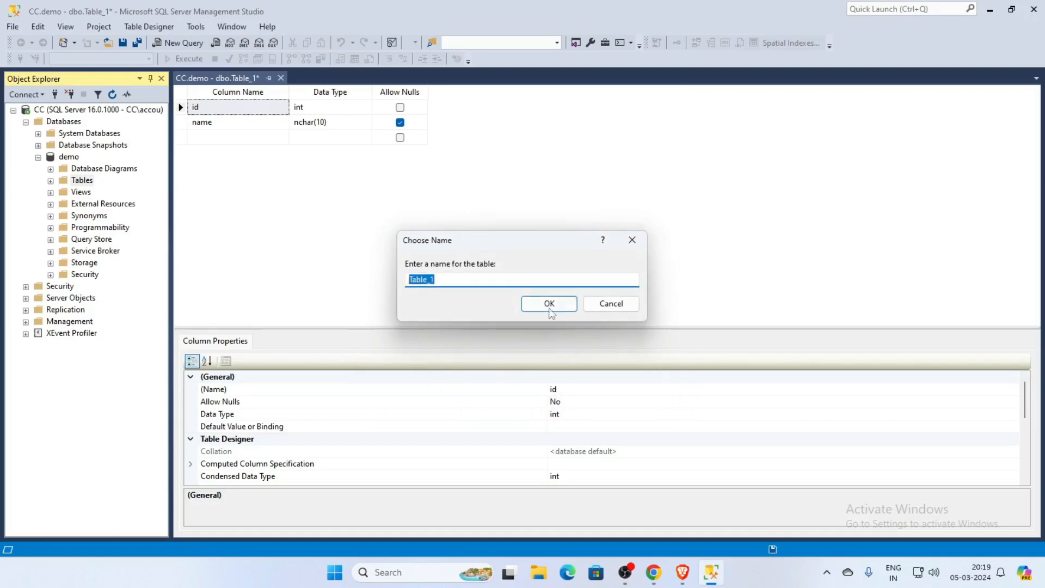
click(549, 304)
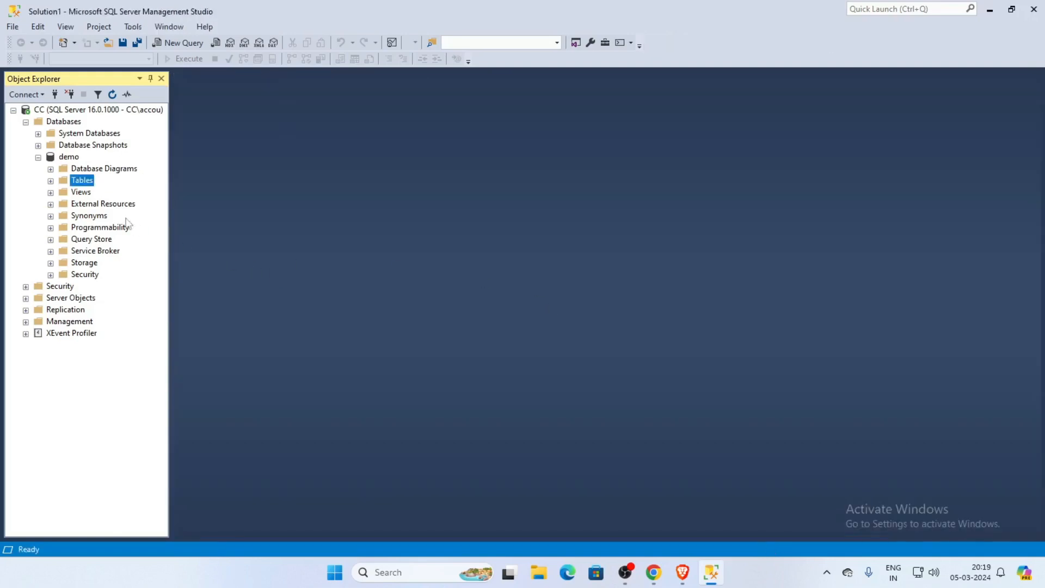
- Look through the demo database's table folders for the saved table and expand dbo.Table_1 to view its contents
click(50, 181)
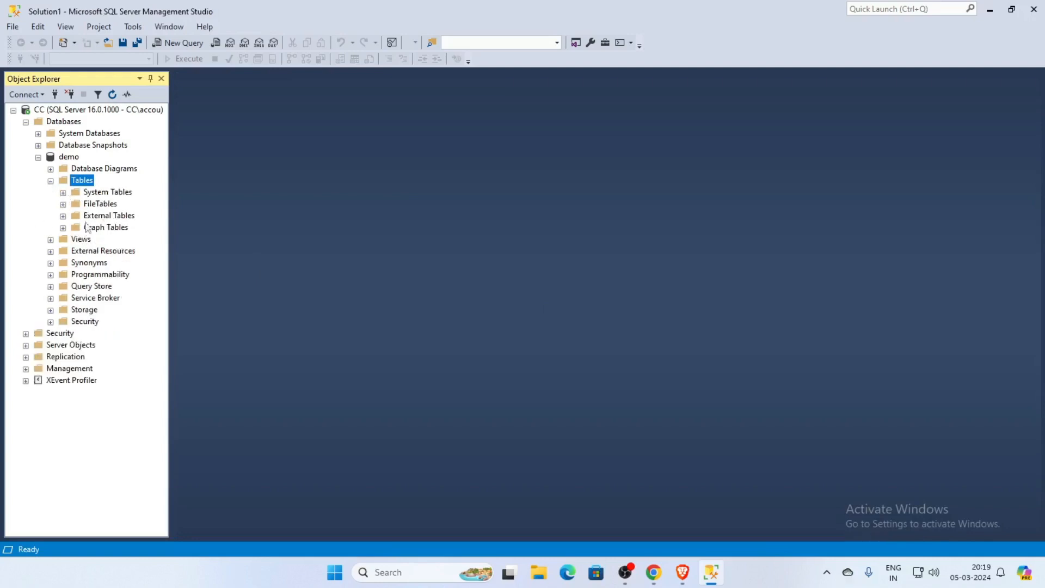
click(63, 204)
click(63, 193)
click(63, 228)
click(51, 182)
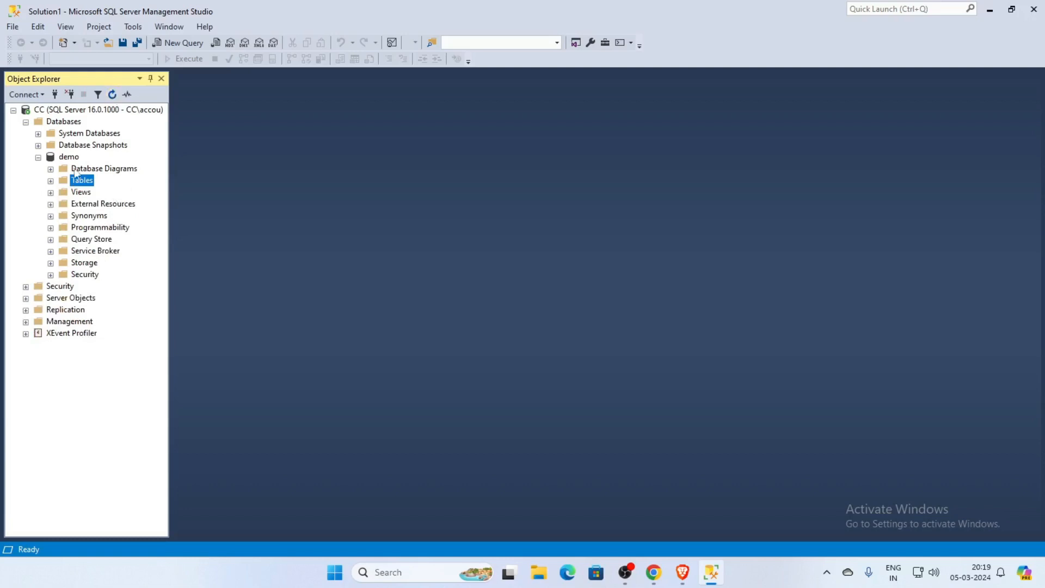
click(51, 182)
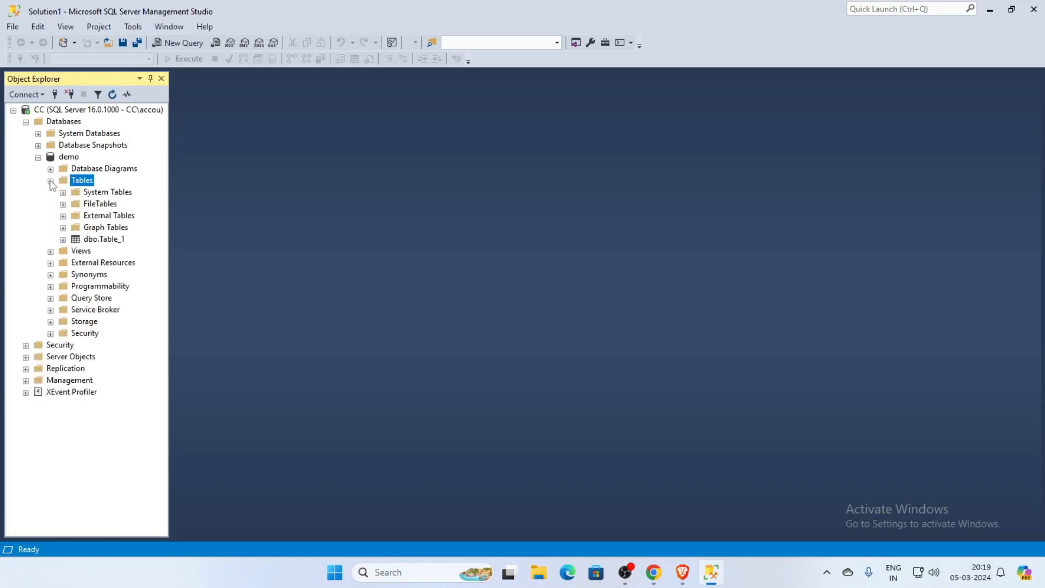
double_click(109, 242)
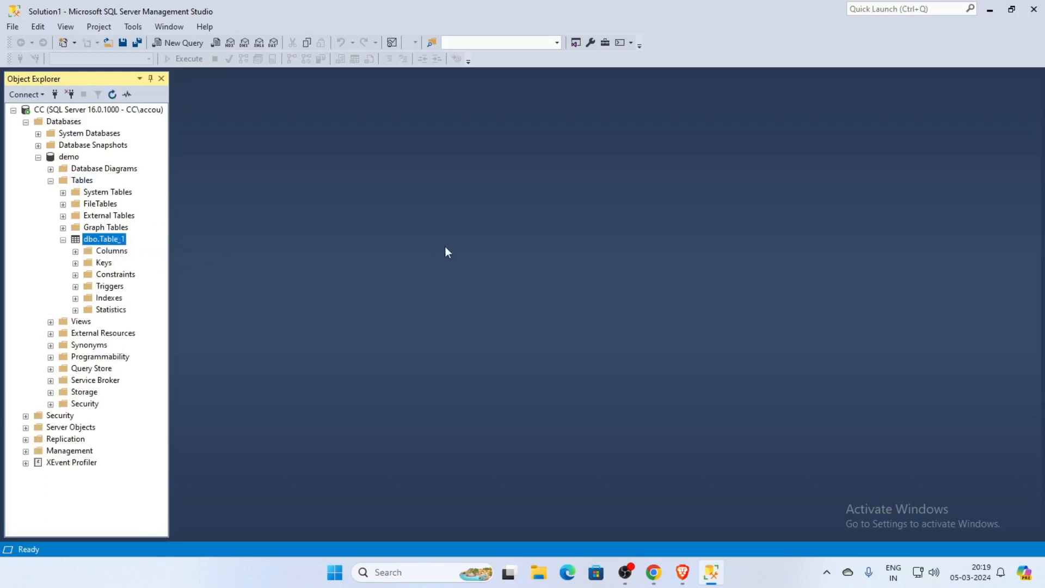